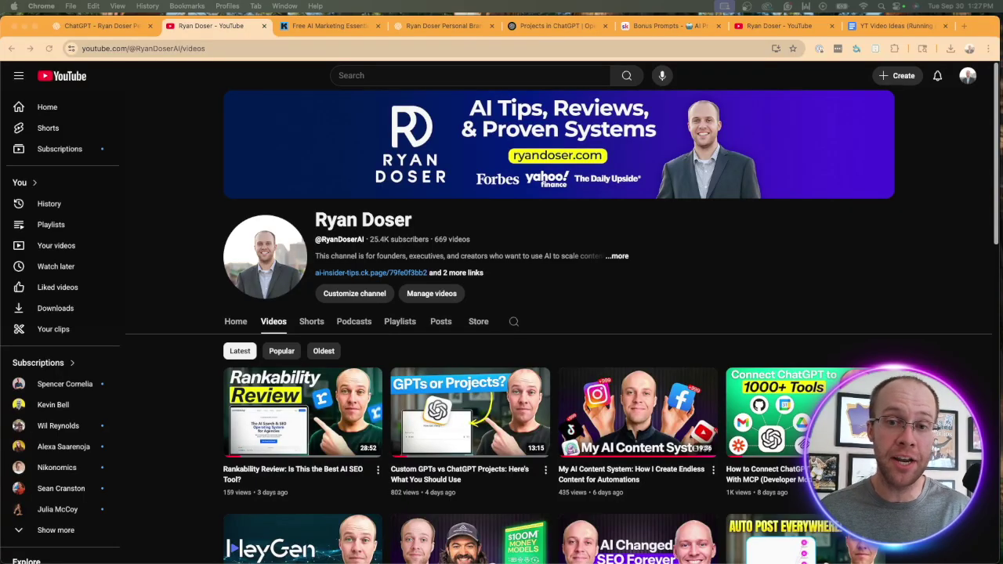
# Step: Switch from the YouTube channel to the Free AI Marketing Essentials Guide landing page
pyautogui.click(318, 28)
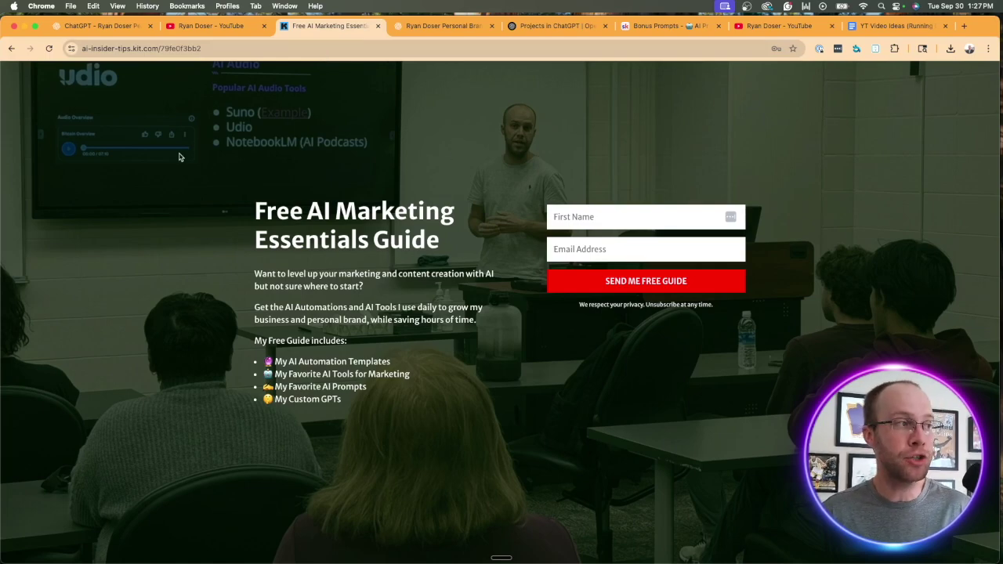
# Step: Highlight the Free AI Marketing Essentials Guide title, then clear the selection
pyautogui.moveTo(254, 205); pyautogui.dragTo(463, 243)
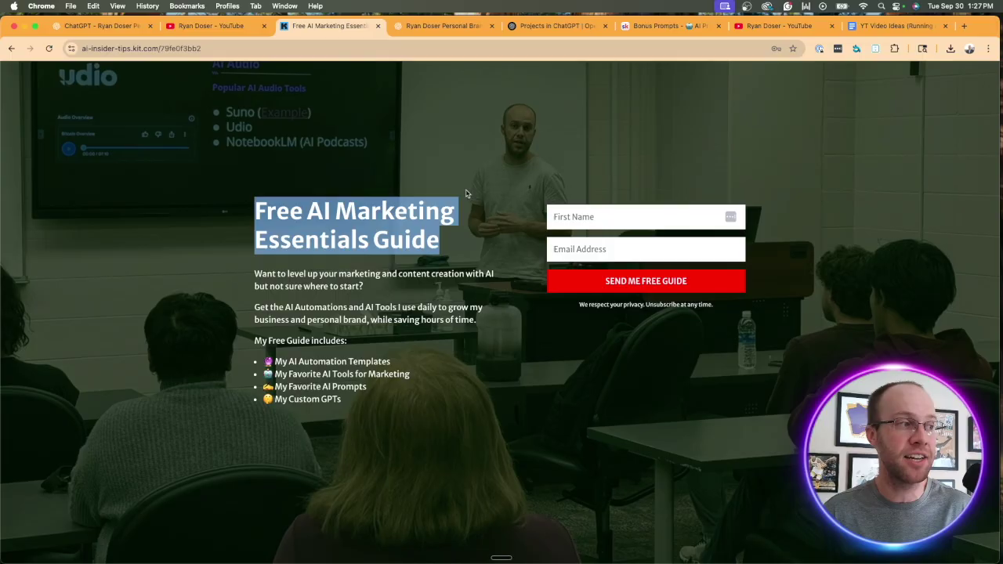
pyautogui.click(476, 177)
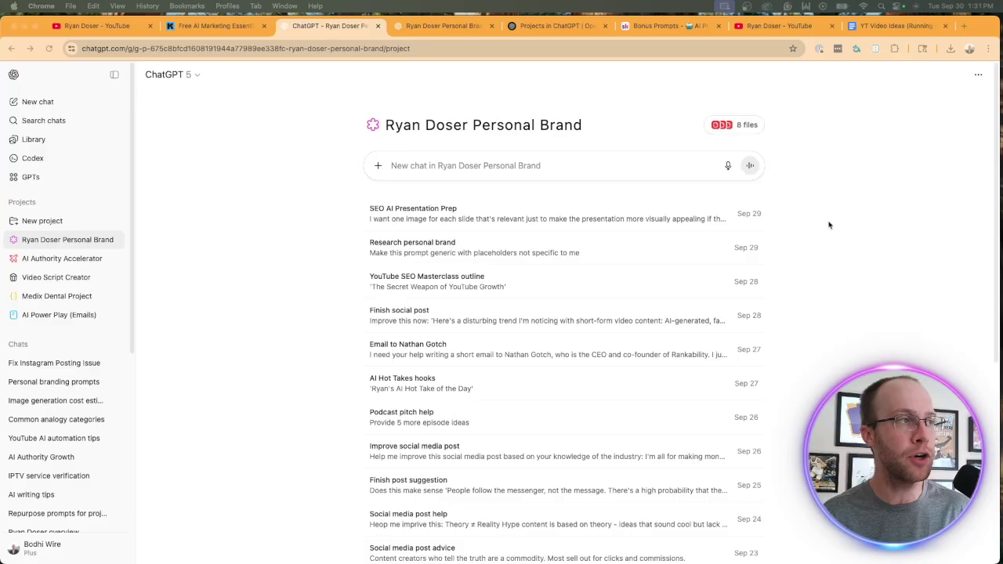
# Step: Review the ChatGPT 5 model list and Legacy models, then go to the Projects help article
pyautogui.click(173, 77)
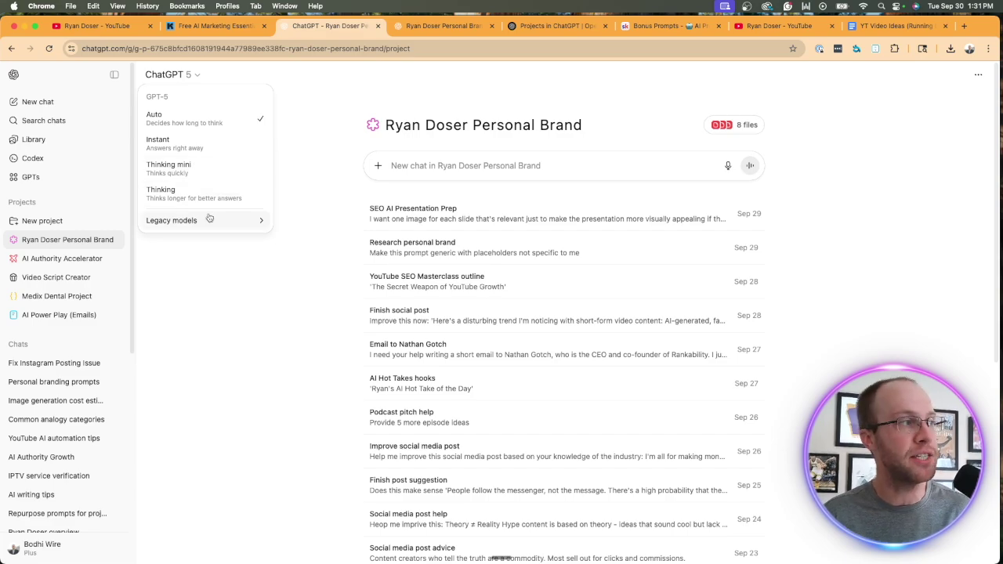
pyautogui.moveTo(206, 221)
pyautogui.click(324, 160)
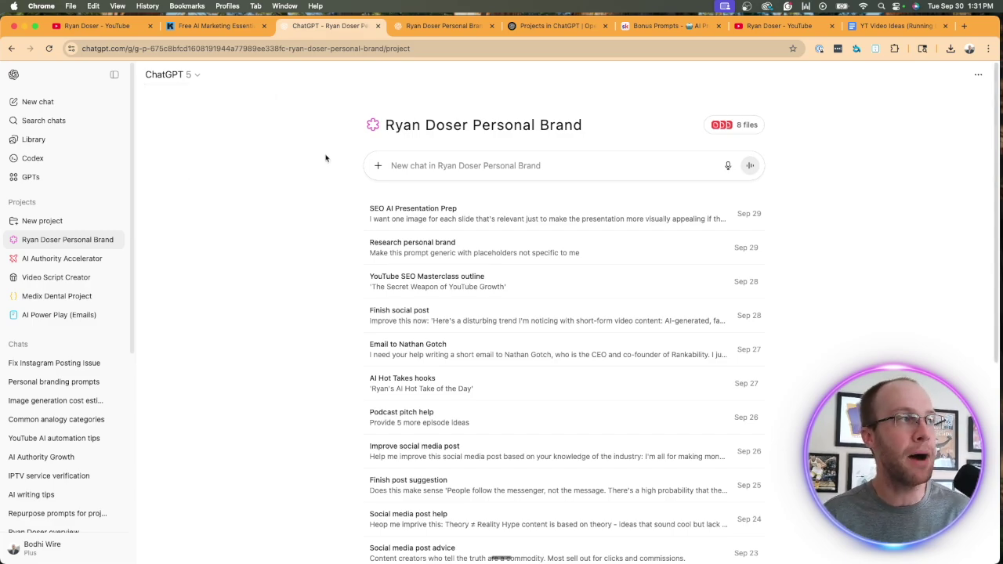
pyautogui.click(516, 30)
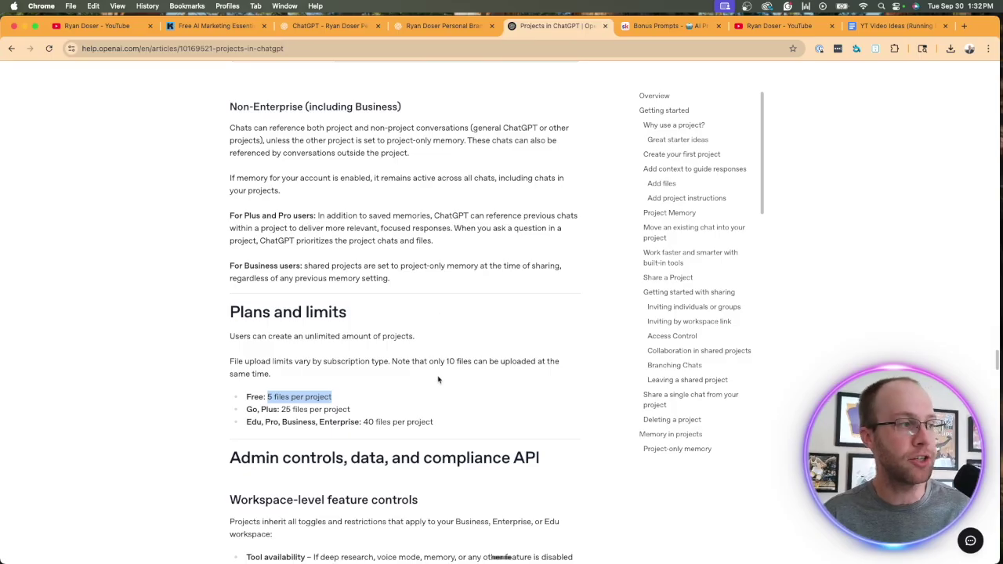
# Step: Highlight the Free plan's '5 files per project' limit, then return to the project page
pyautogui.moveTo(419, 383); pyautogui.dragTo(268, 398)
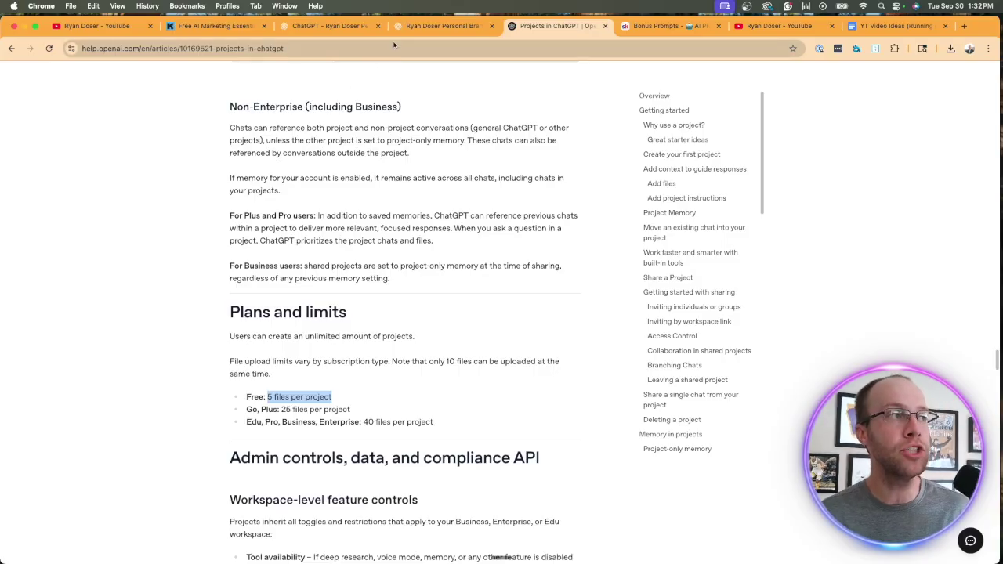
pyautogui.click(426, 27)
# Step: Return to the personal brand project page and glance at the model list
pyautogui.click(329, 27)
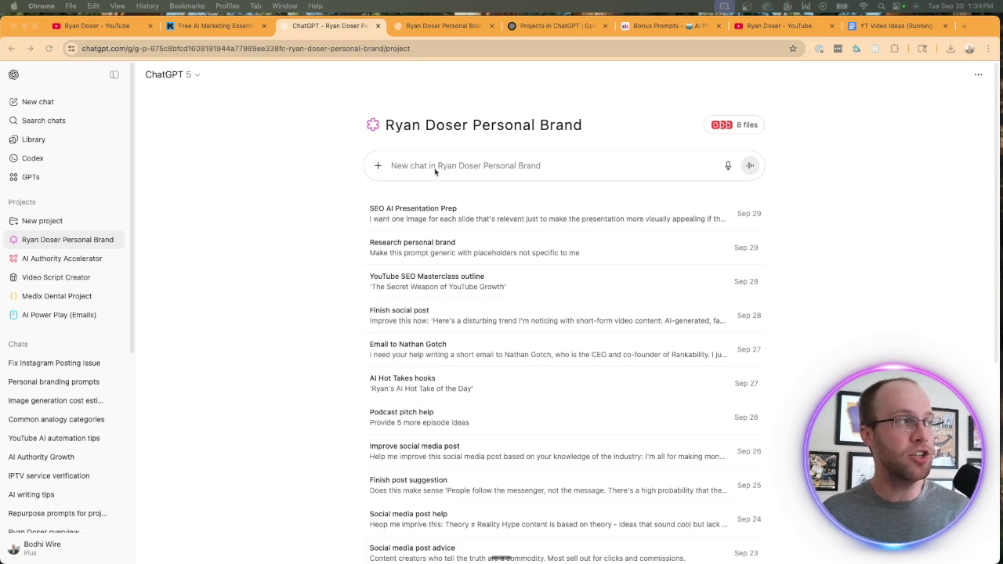
pyautogui.click(192, 74)
pyautogui.click(291, 284)
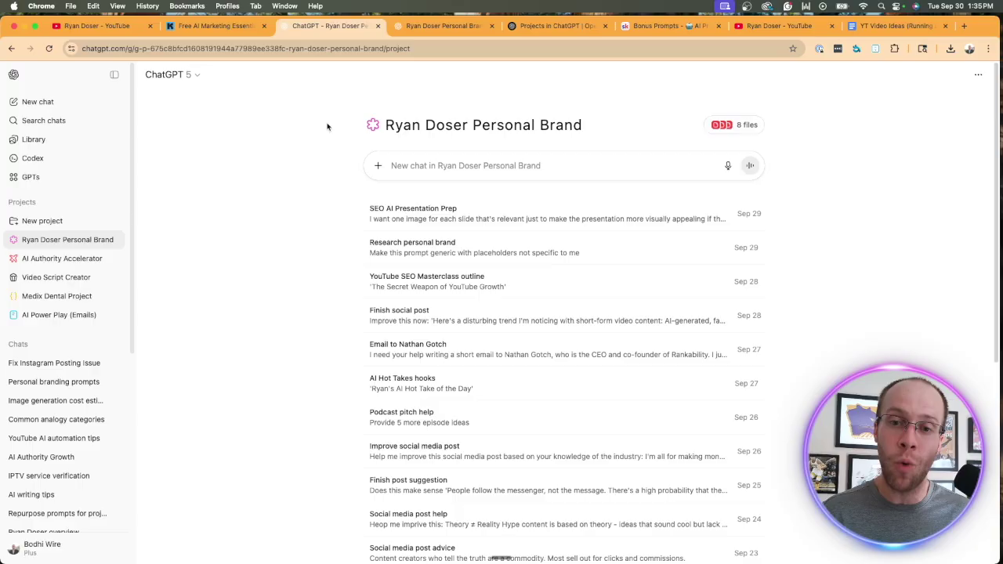
# Step: Review the '+' add-files and tools options, then scroll through the project's chat list
pyautogui.click(375, 169)
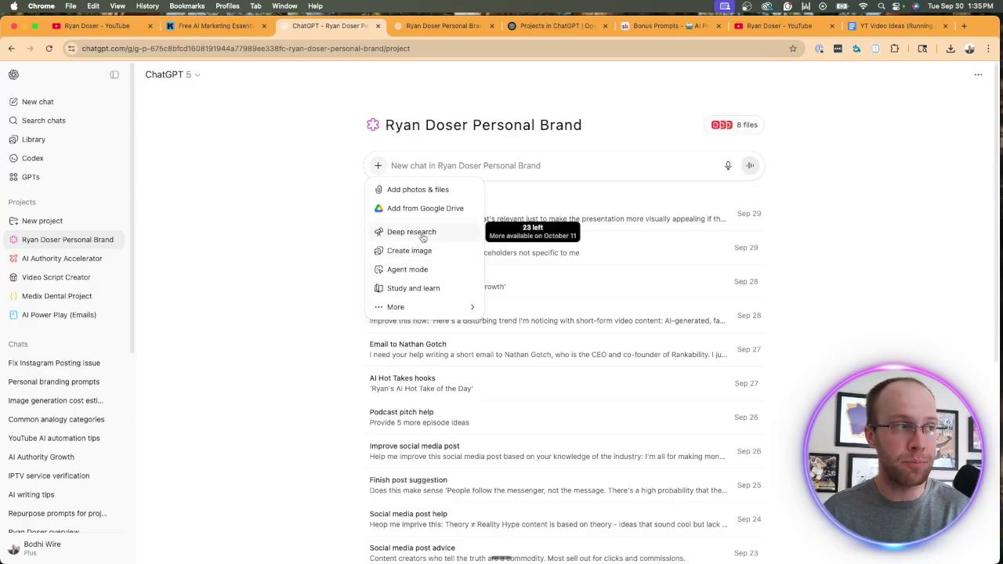
pyautogui.click(305, 232)
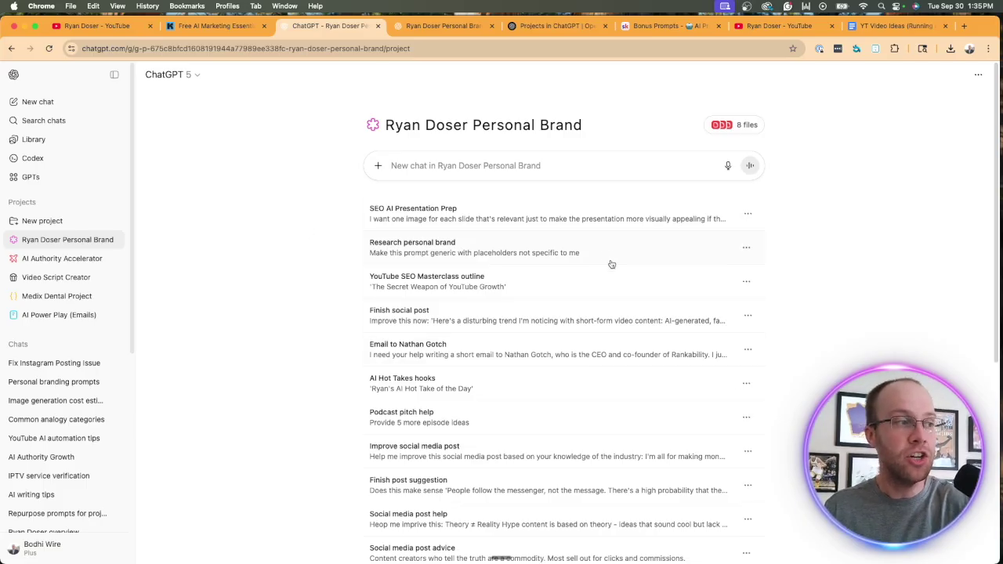
pyautogui.scroll(-10, 627, 290)
pyautogui.scroll(10, 981, 271)
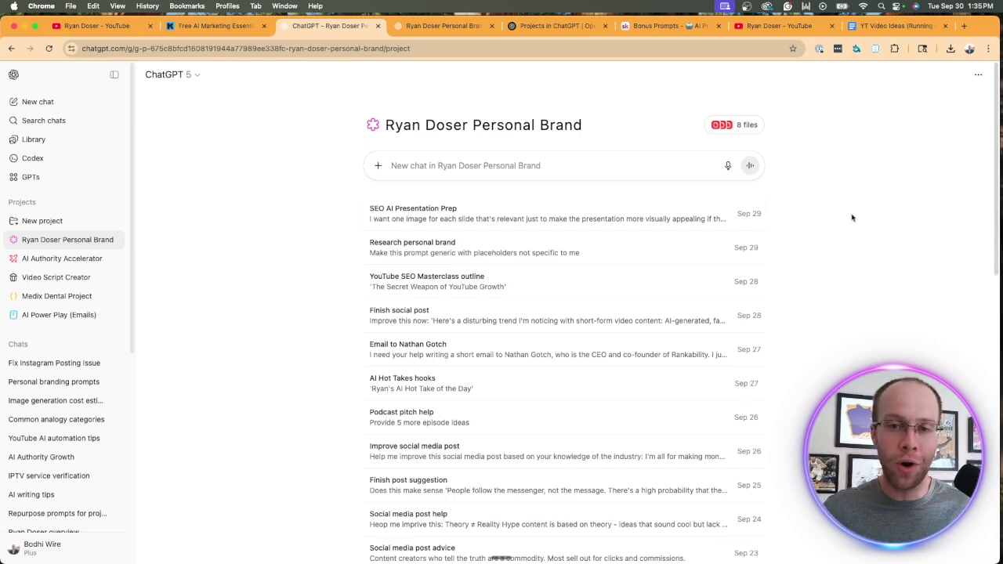
pyautogui.scroll(-5, 63, 316)
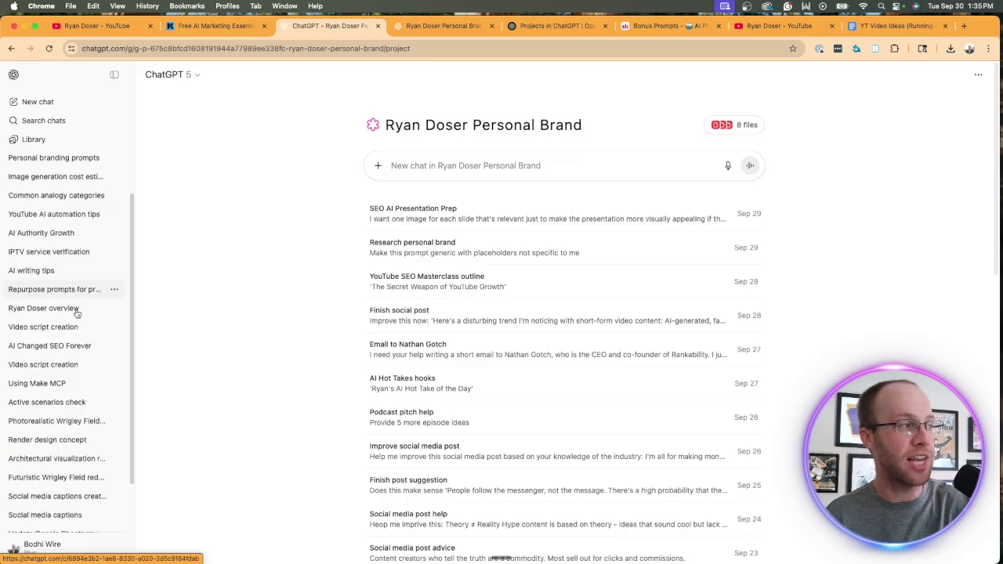
pyautogui.scroll(5, 55, 196)
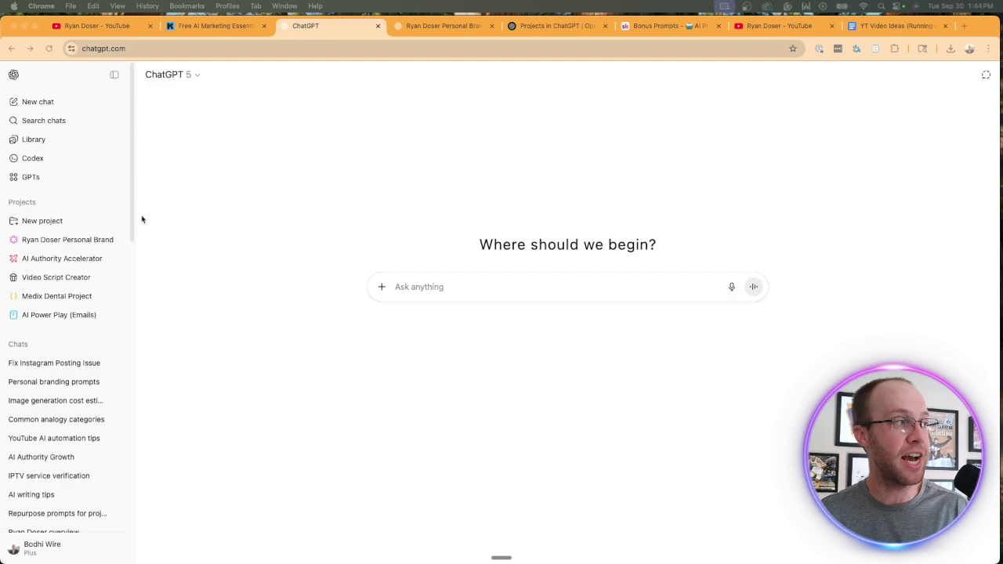
pyautogui.click(70, 240)
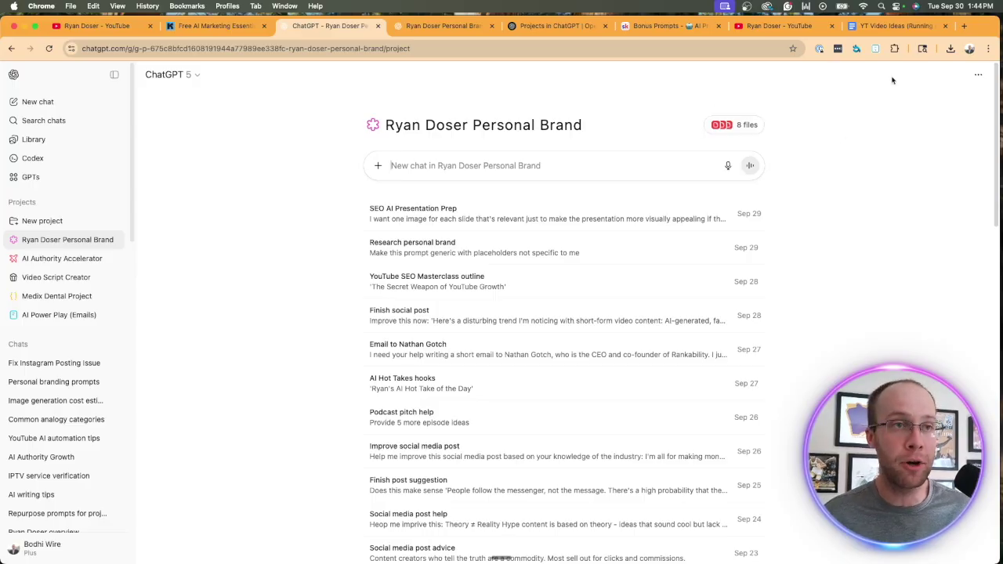
pyautogui.moveTo(998, 94); pyautogui.dragTo(930, 109)
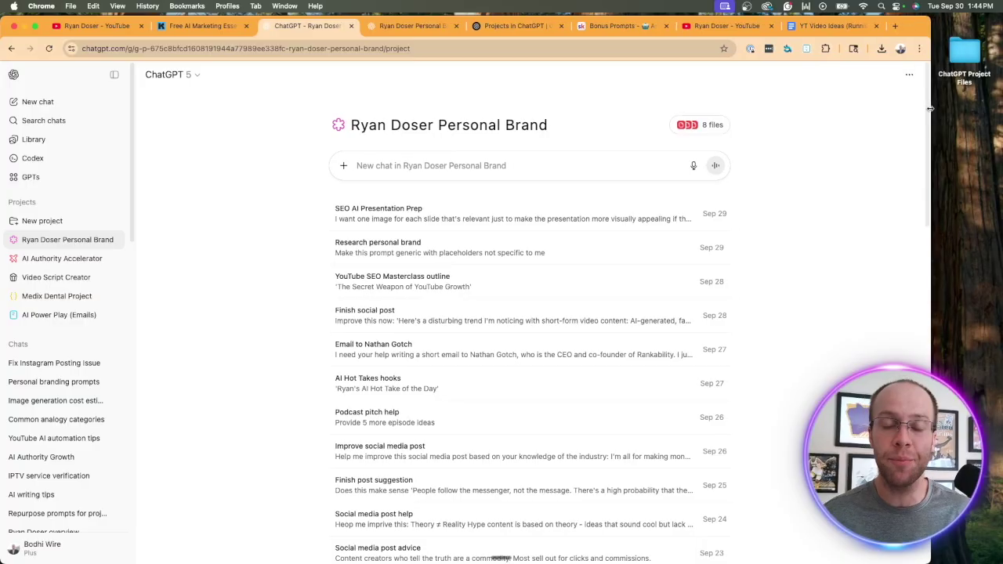
pyautogui.click(975, 57)
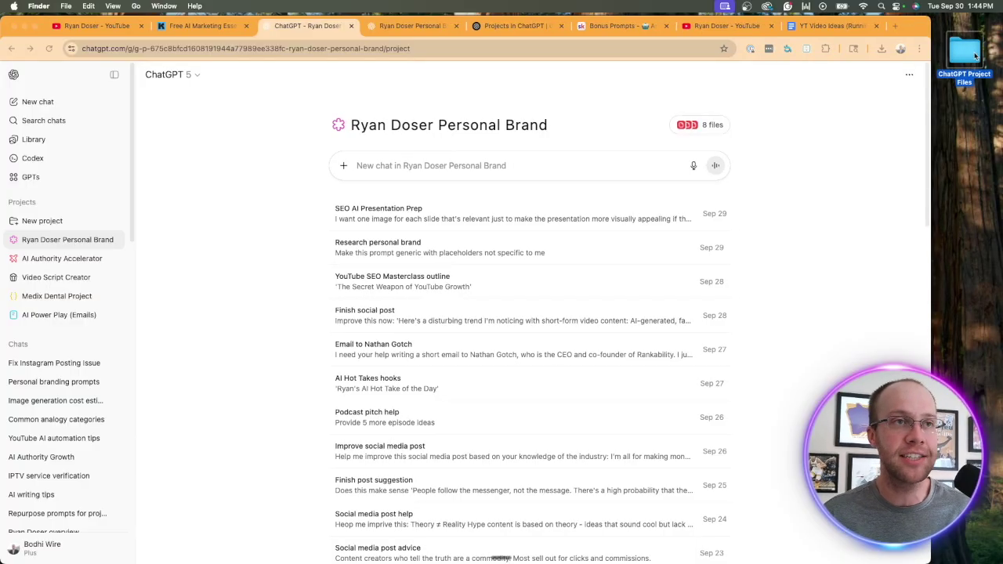
pyautogui.doubleClick(956, 77)
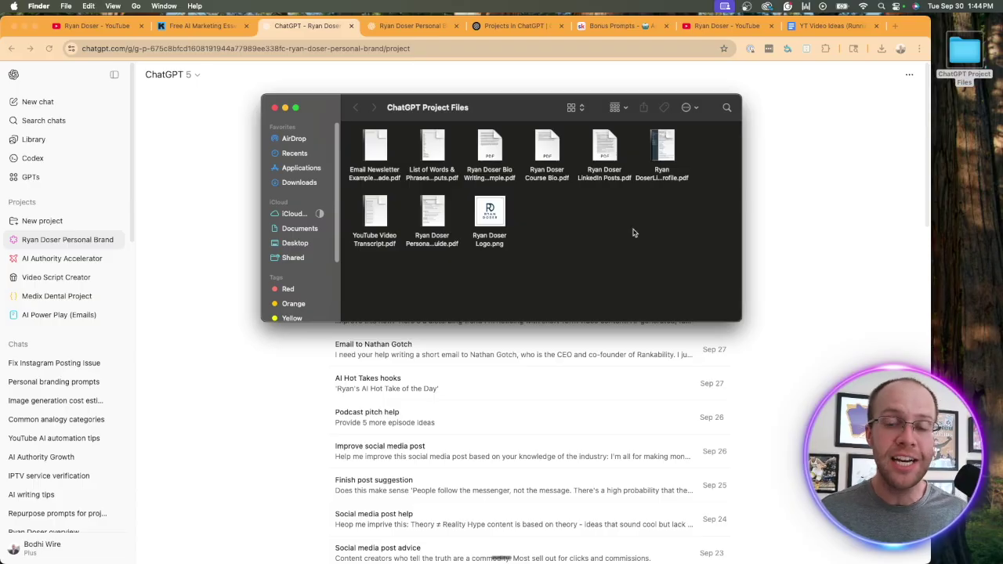
pyautogui.click(274, 107)
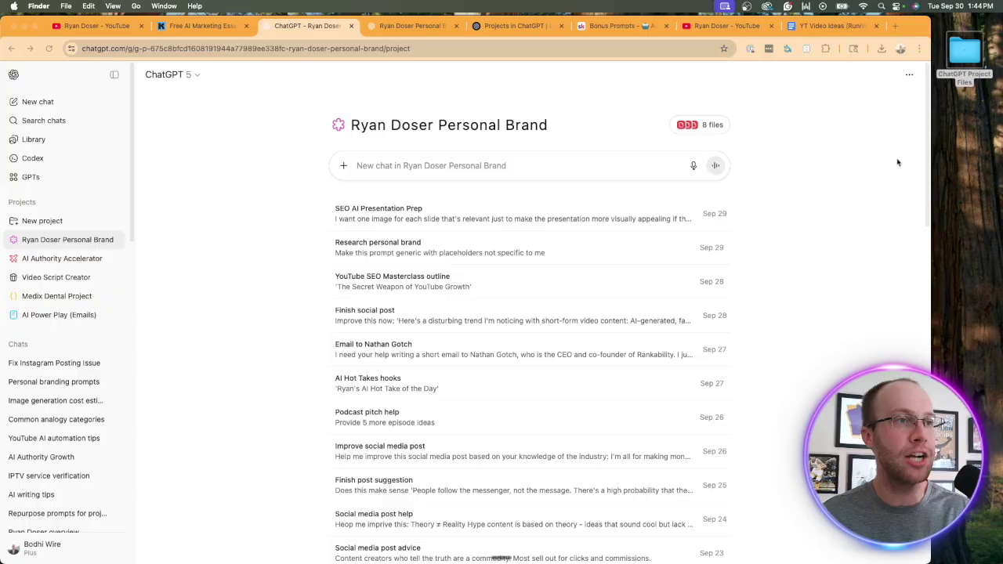
pyautogui.doubleClick(931, 146)
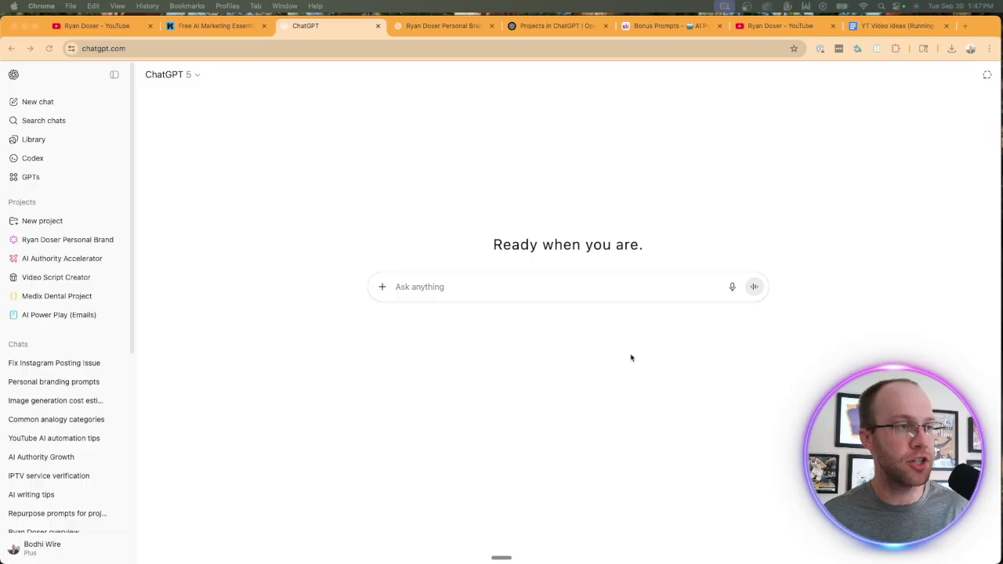
# Step: Start a new project named 'RD Personal Brand (Demo)'
pyautogui.click(280, 335)
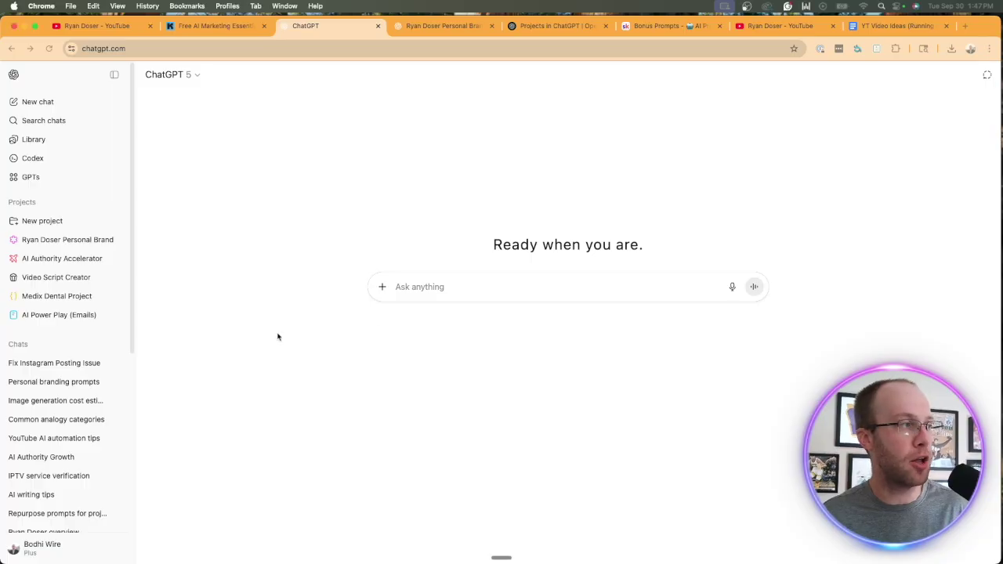
pyautogui.click(24, 203)
pyautogui.click(25, 203)
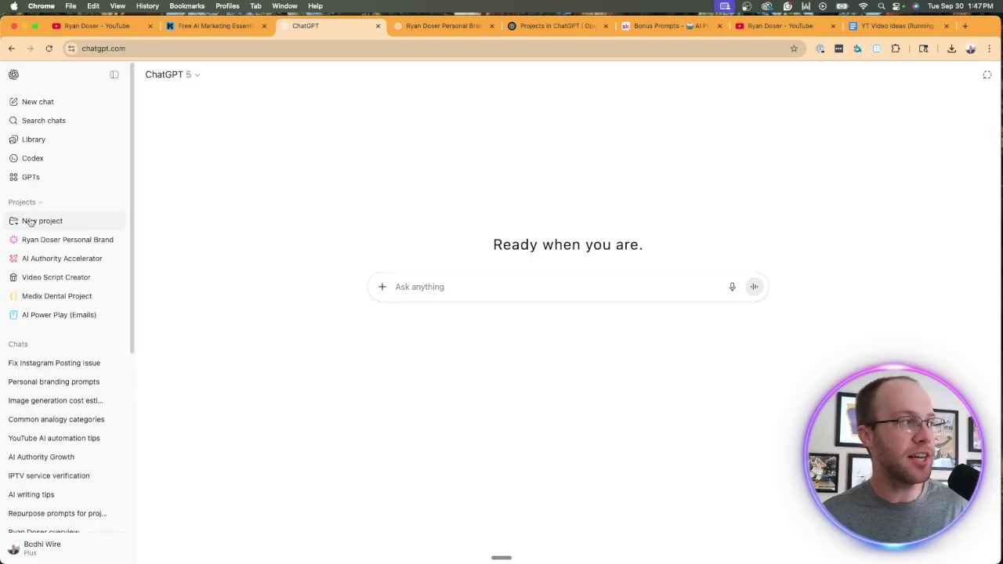
pyautogui.click(29, 220)
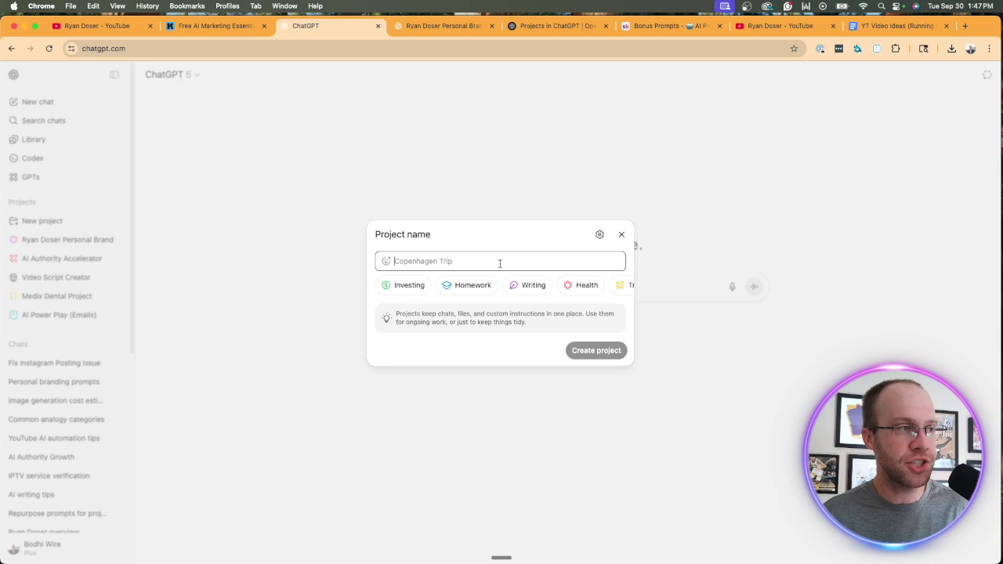
pyautogui.write('RD Persoan')
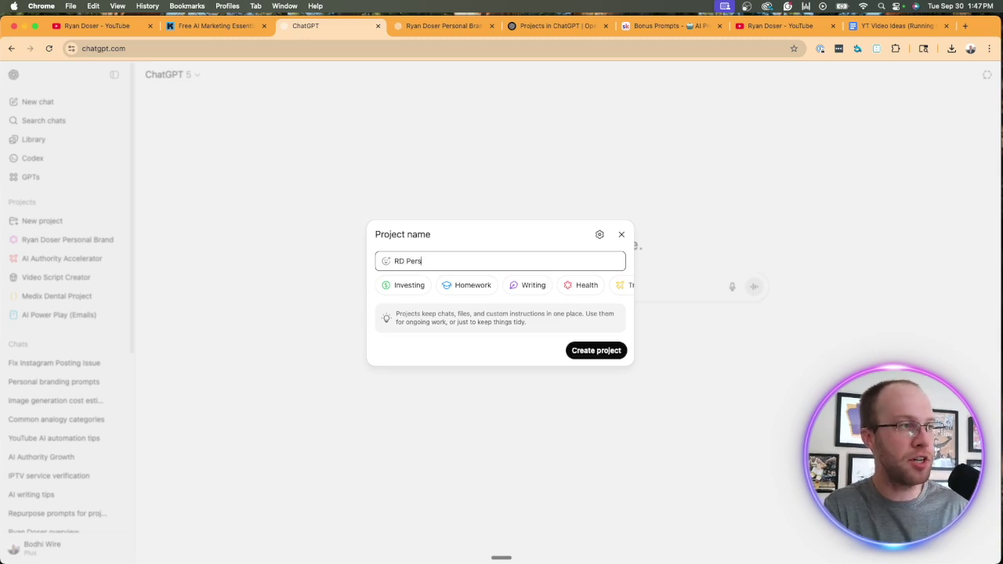
pyautogui.press('BackSpace')
pyautogui.press('BackSpace')
pyautogui.write('nal Bra')
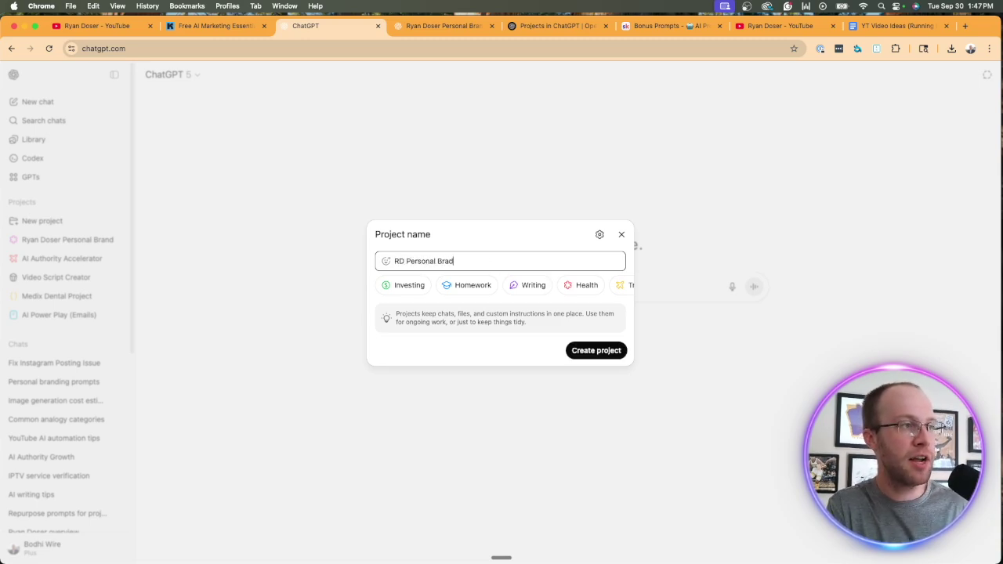
pyautogui.write('nd (Demo)')
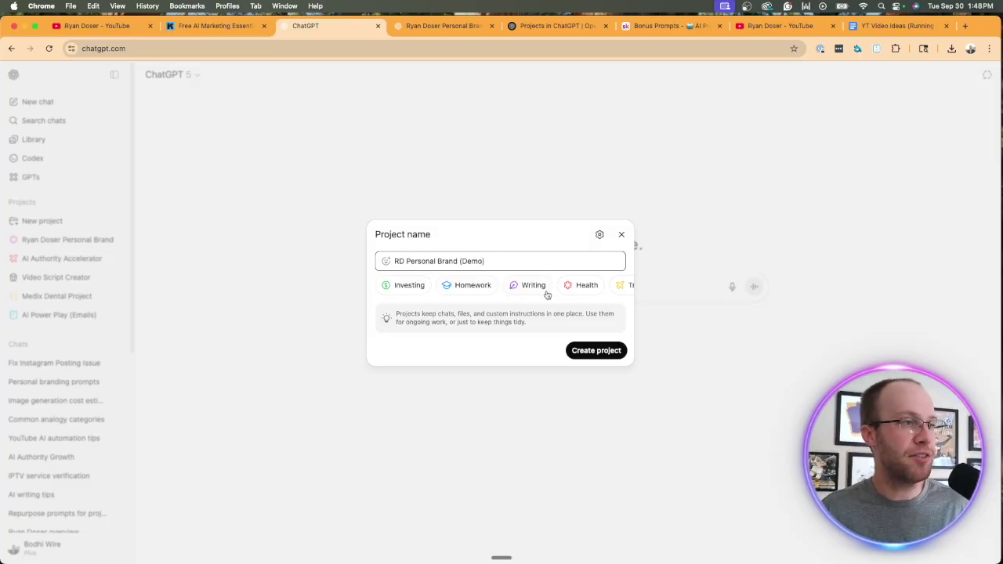
# Step: Set the project's memory to Project-only and create the project
pyautogui.click(599, 236)
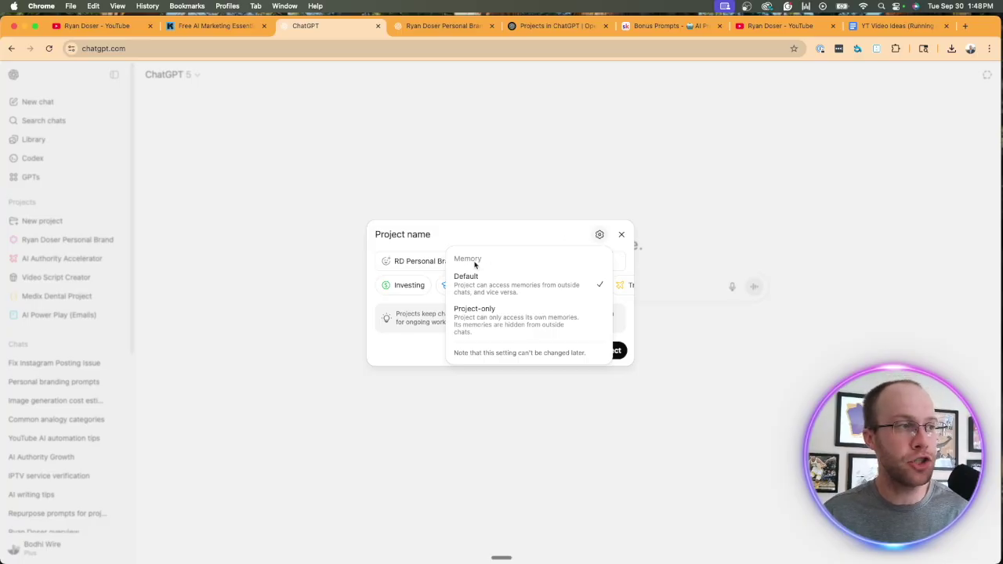
pyautogui.click(494, 314)
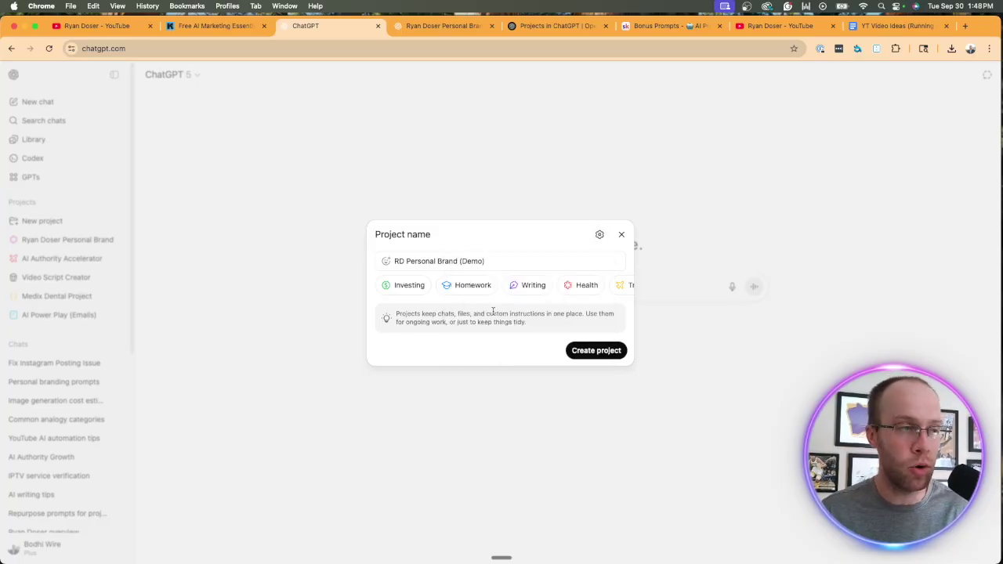
pyautogui.click(600, 235)
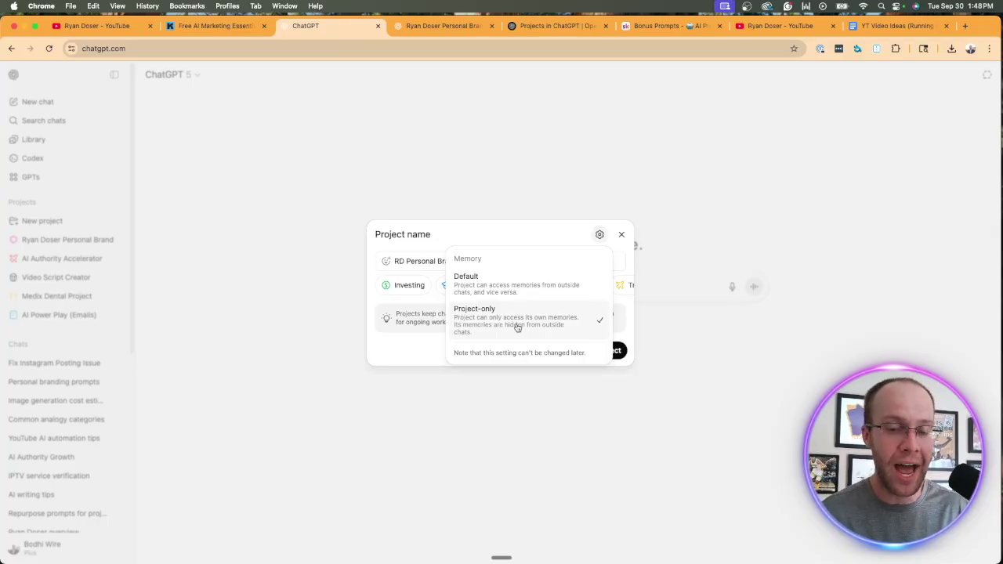
pyautogui.click(407, 344)
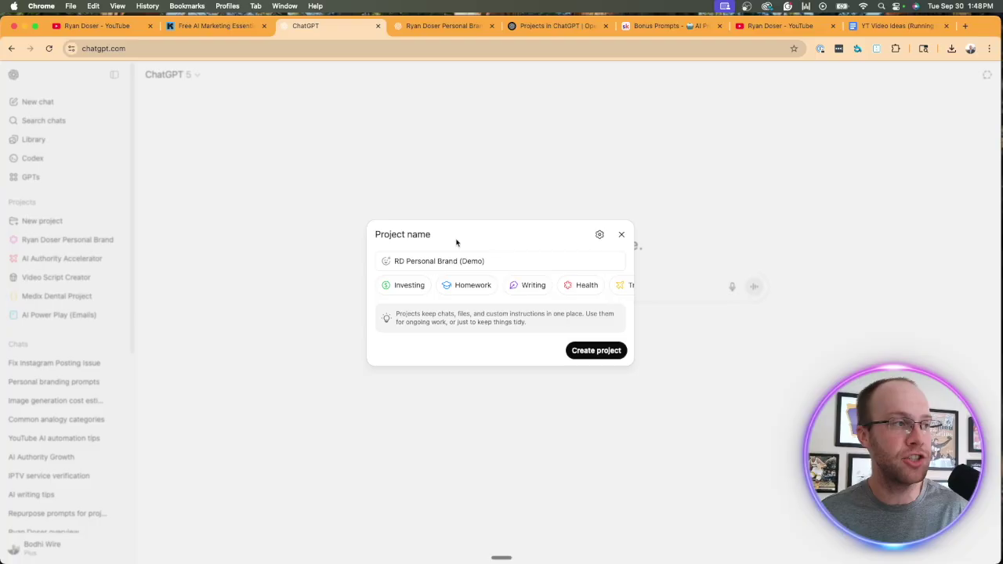
pyautogui.click(597, 350)
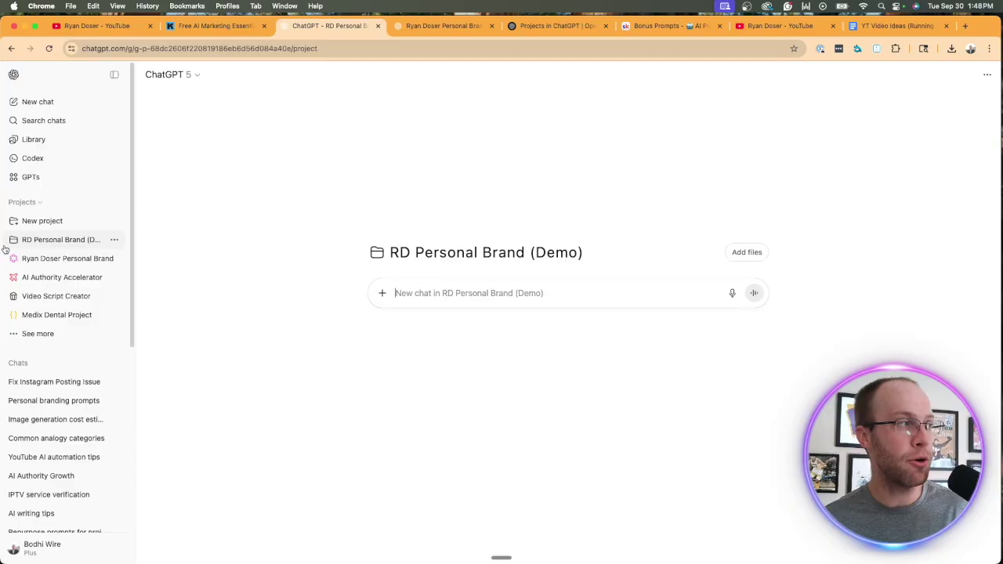
# Step: Change the RD Personal Brand (Demo) project icon from a folder to a red globe
pyautogui.click(114, 242)
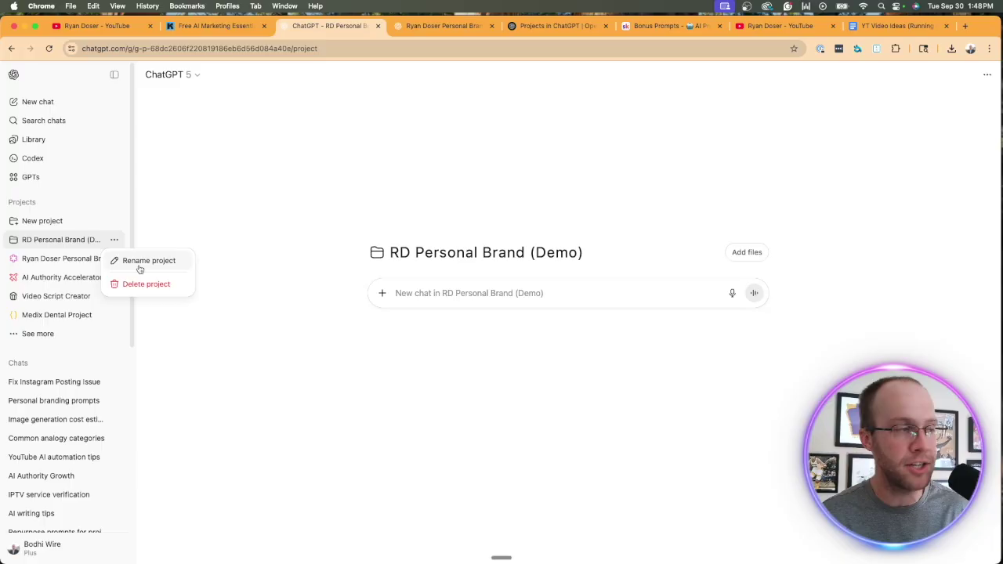
pyautogui.click(230, 237)
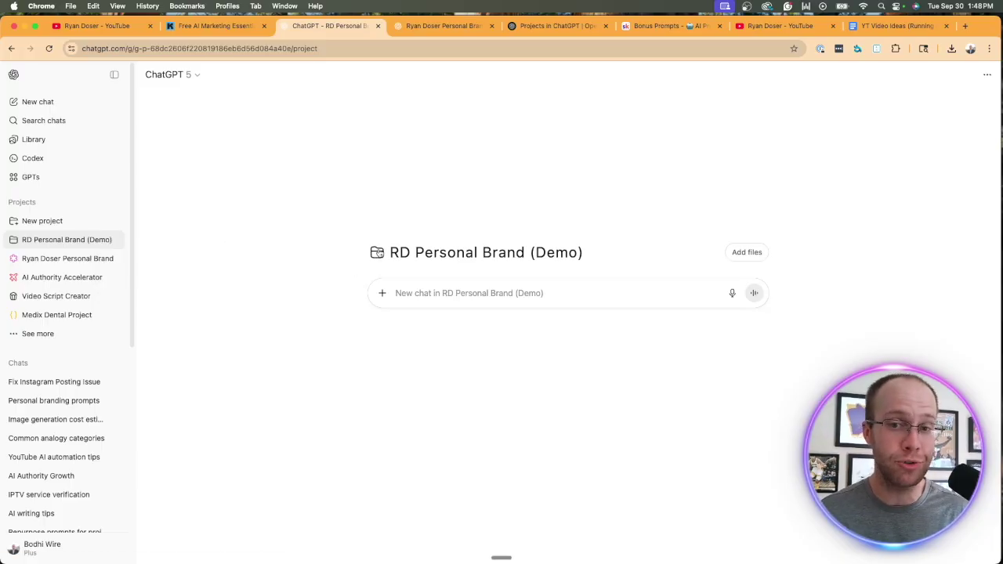
pyautogui.click(376, 252)
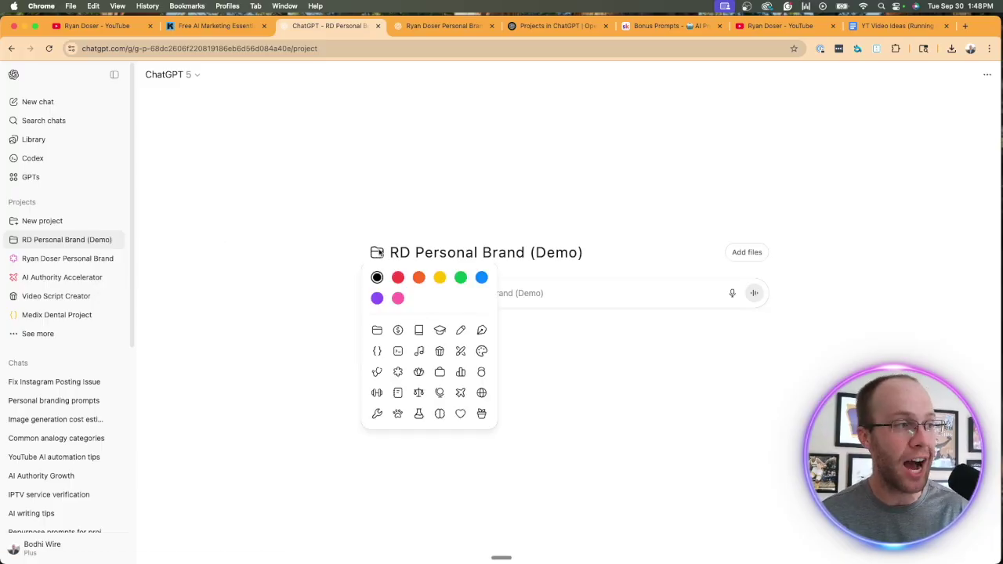
pyautogui.click(397, 278)
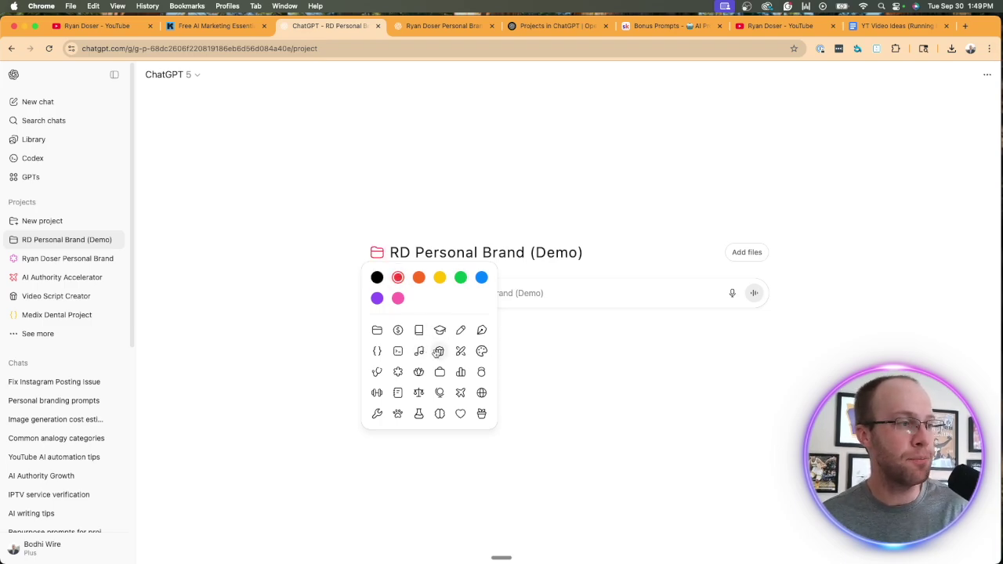
pyautogui.click(480, 393)
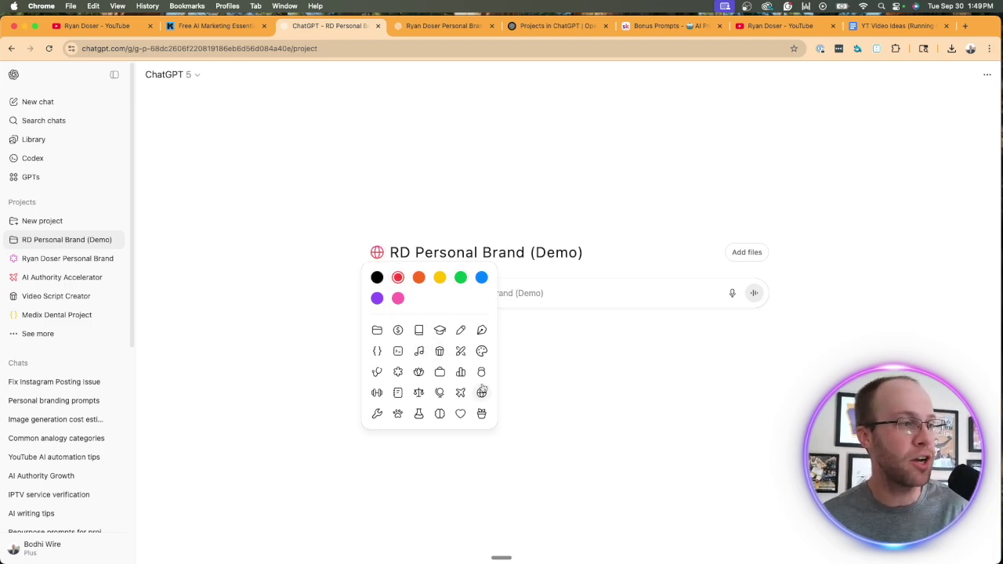
pyautogui.click(580, 382)
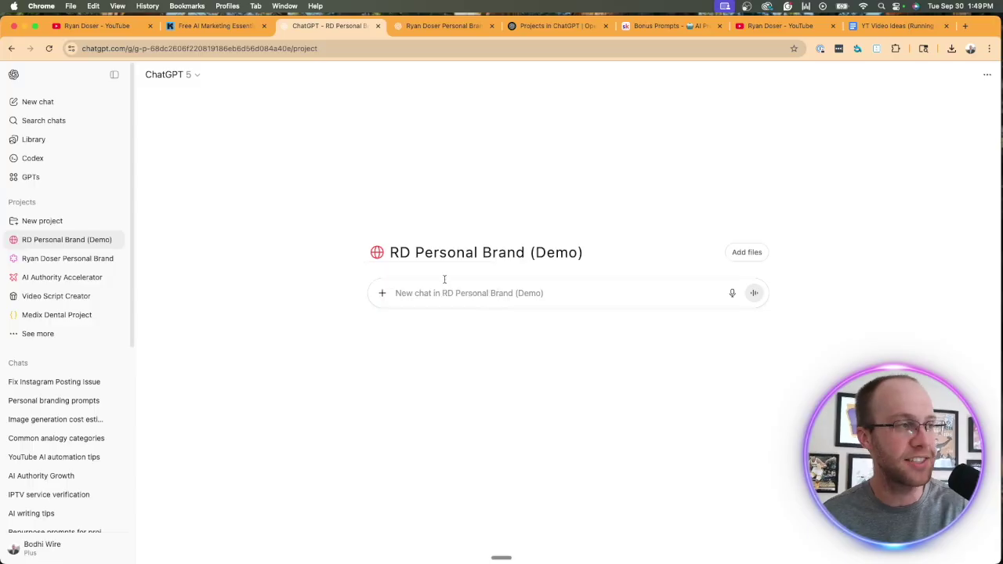
pyautogui.click(477, 252)
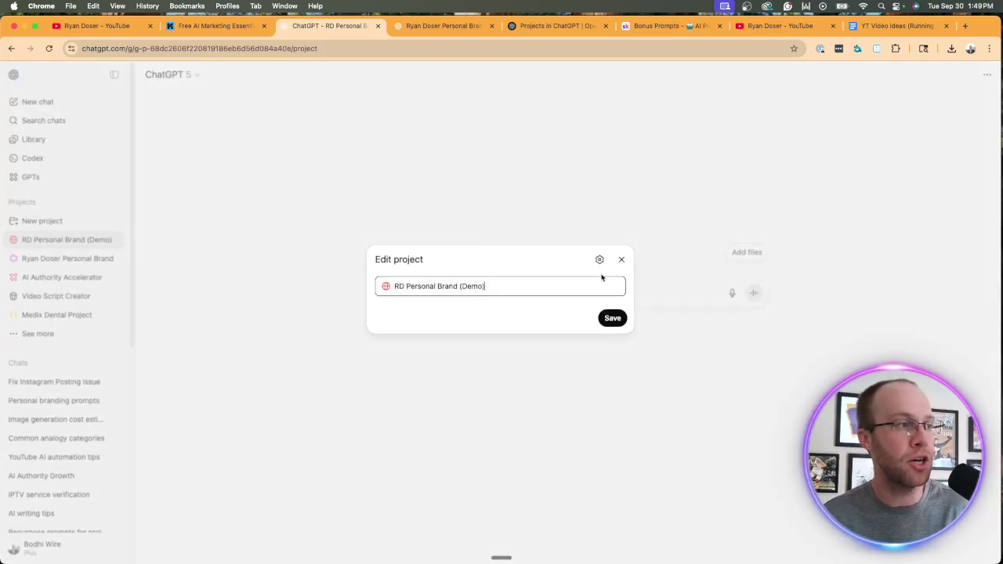
pyautogui.click(621, 260)
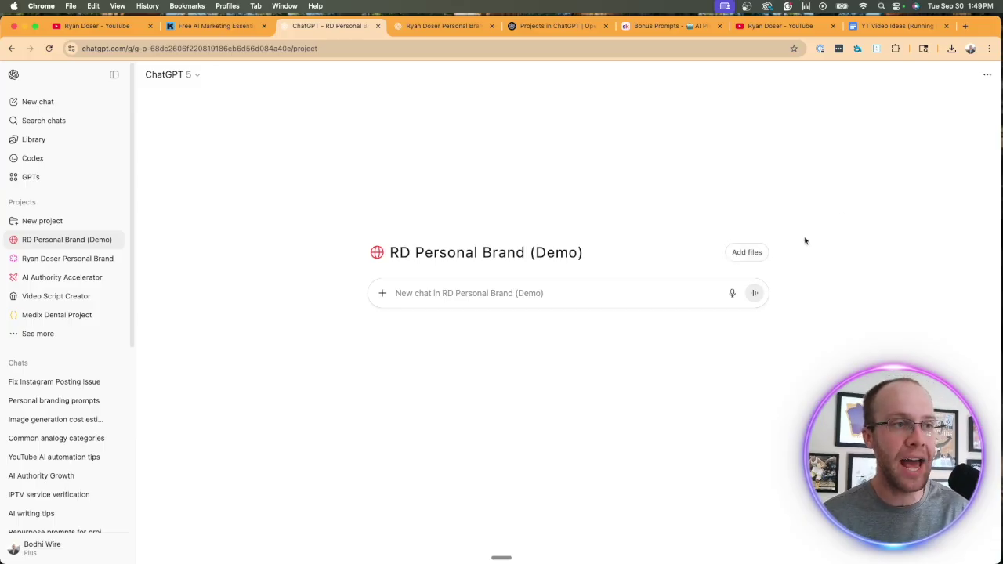
# Step: Add all nine files from the ChatGPT Project Files folder to the project
pyautogui.click(741, 253)
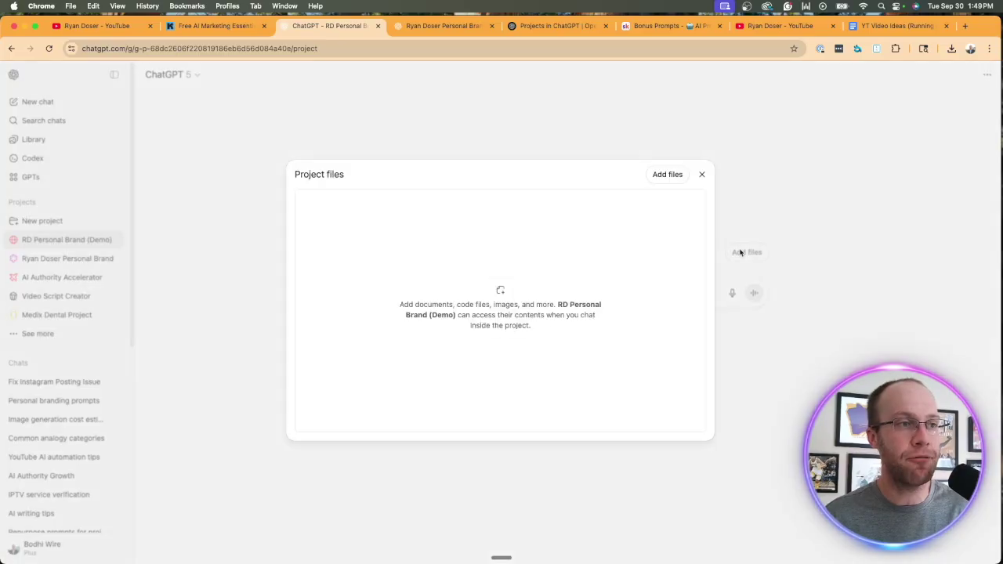
pyautogui.click(663, 176)
pyautogui.scroll(-1, 537, 267)
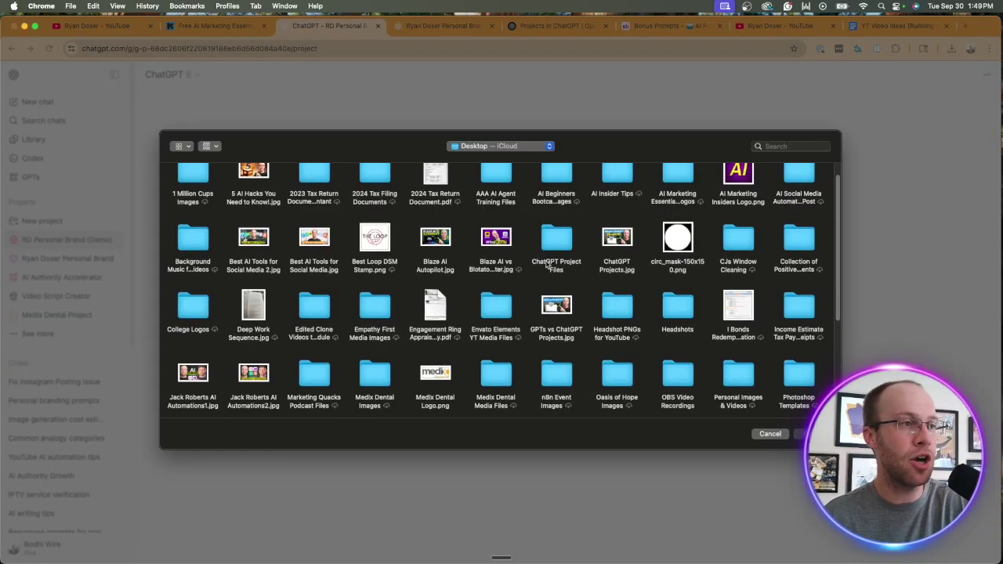
pyautogui.doubleClick(552, 239)
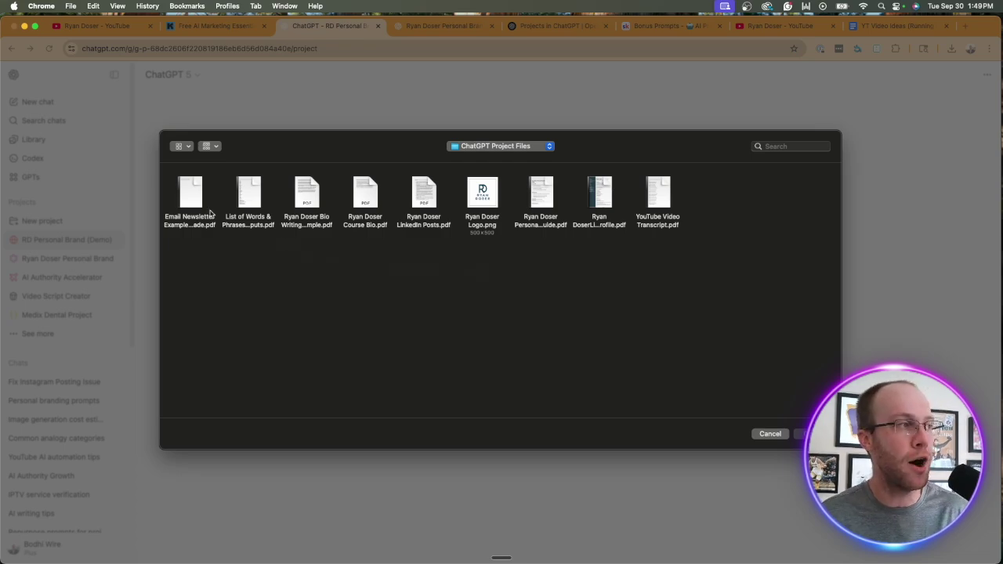
pyautogui.moveTo(208, 216); pyautogui.dragTo(668, 229)
pyautogui.press('Return')
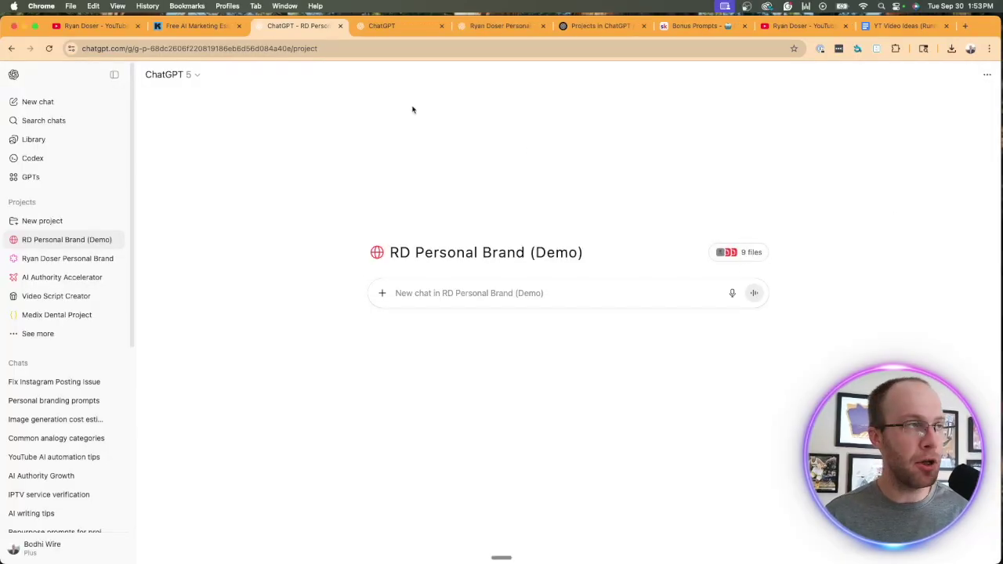
# Step: Highlight the Go and Plus '25 files per project' limit, then return to ChatGPT
pyautogui.click(441, 31)
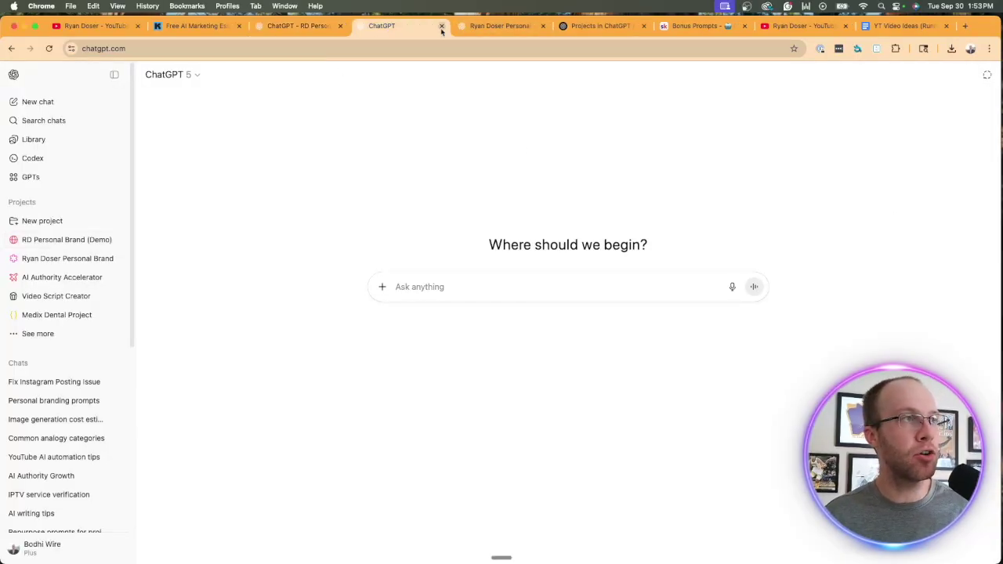
pyautogui.click(621, 27)
pyautogui.moveTo(356, 416); pyautogui.dragTo(284, 413)
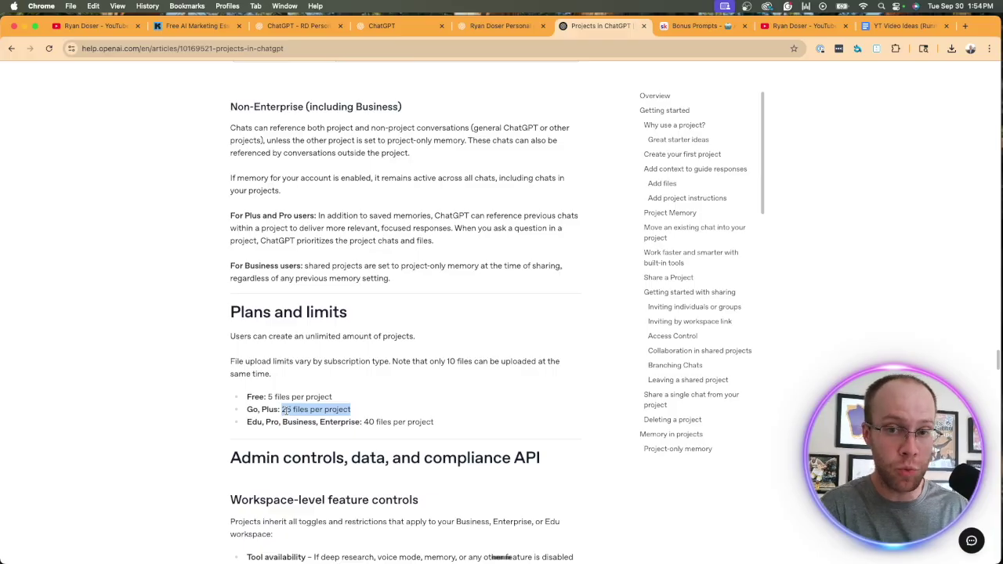
pyautogui.click(400, 30)
# Step: Open the RD Personal Brand (Demo) add-instructions box, then move to the blank new-chat tab
pyautogui.hotkey('ctrl', 'Tab')
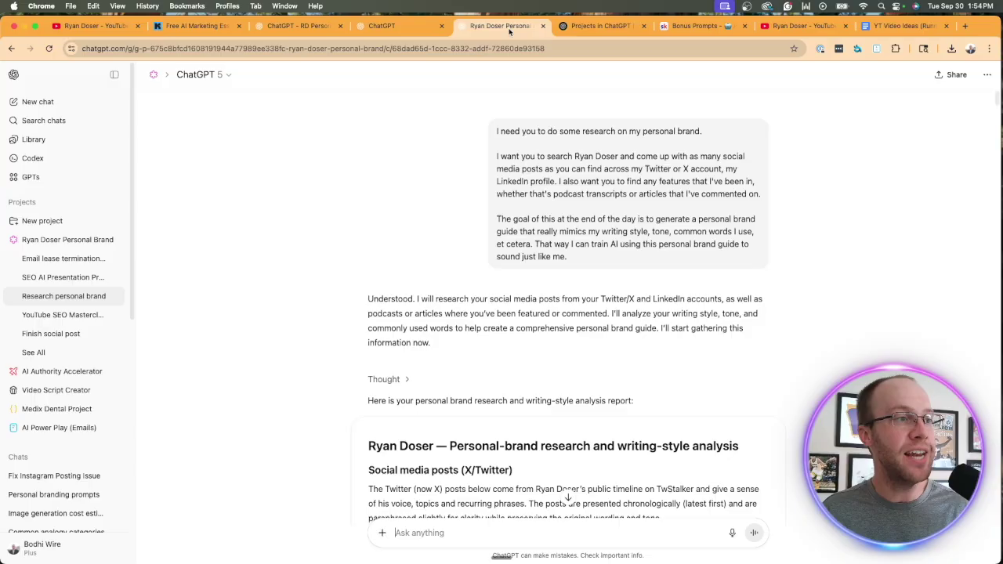
pyautogui.click(313, 28)
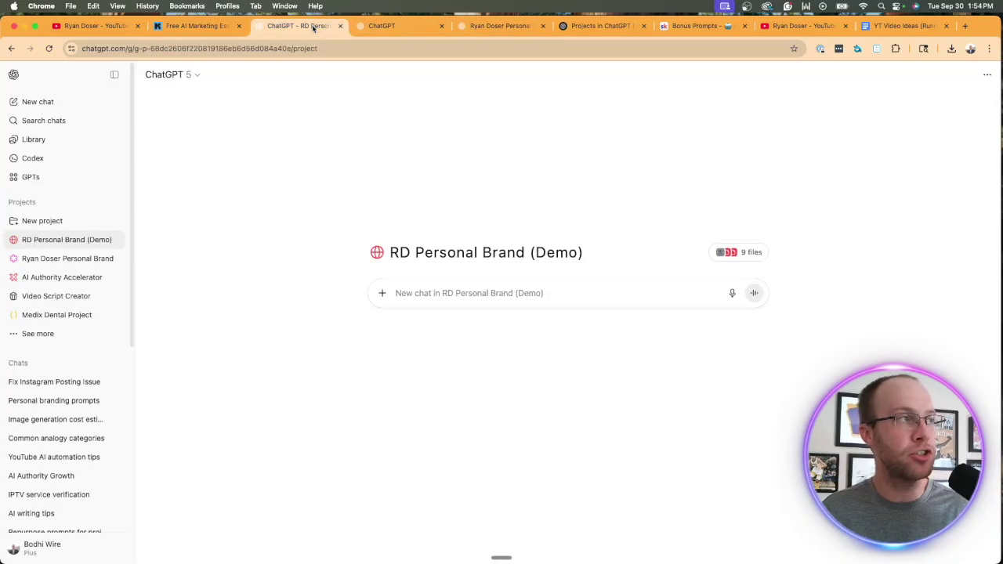
pyautogui.click(988, 76)
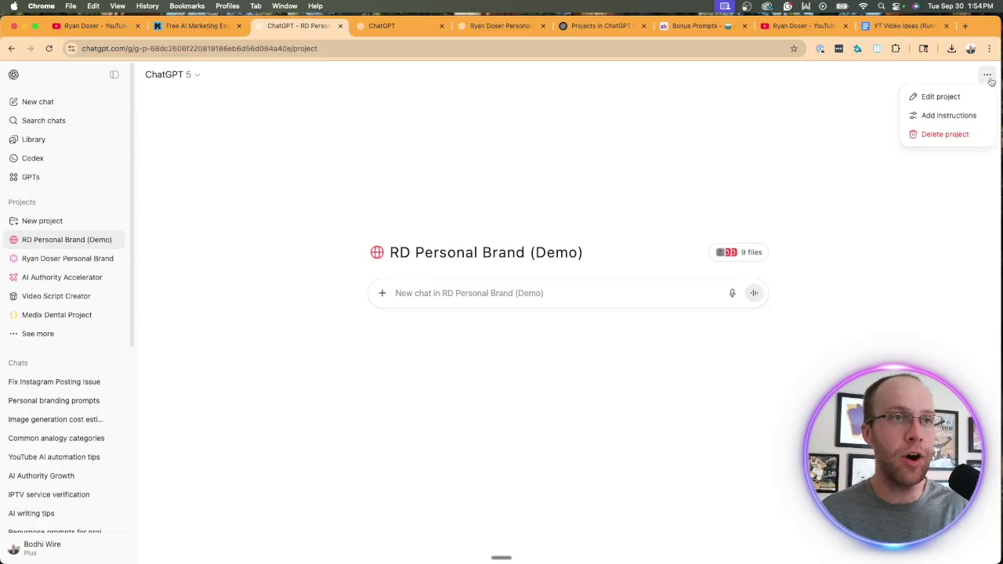
pyautogui.click(967, 116)
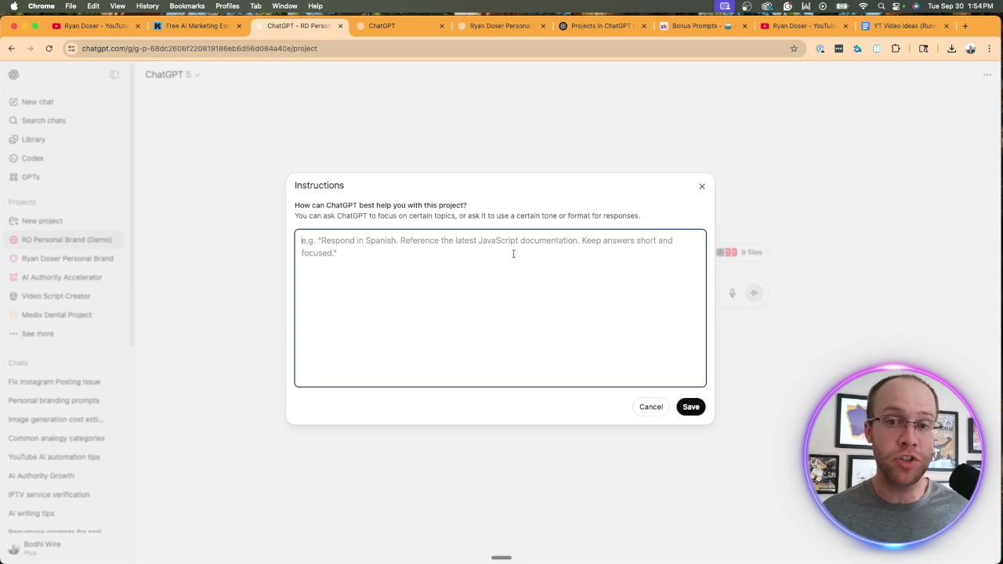
pyautogui.click(382, 30)
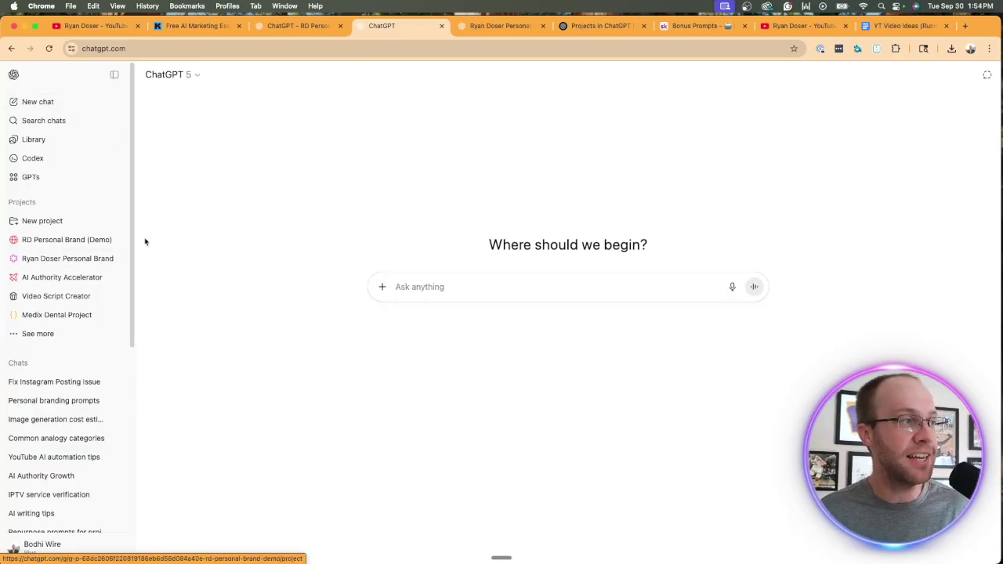
# Step: Switch to GPT-5 Thinking and send the pasted personal-brand project-creation prompt mentioning AI and Marketing
pyautogui.click(191, 82)
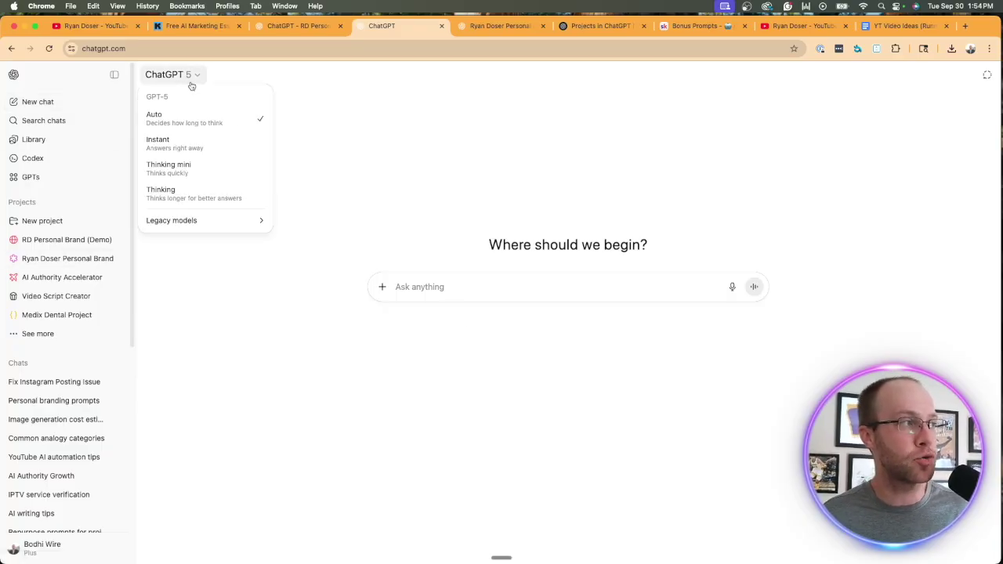
pyautogui.click(188, 193)
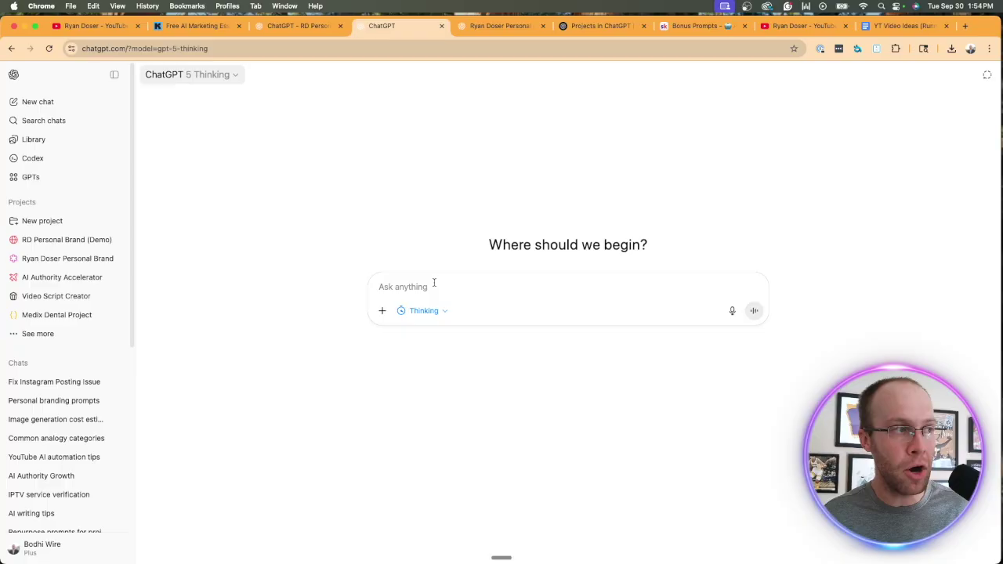
pyautogui.write('You are an expert in AI and Marketing. I want you to create a ChatGPT Project for my Ryan Doser personal brand. My target audience is executives and founders. Use my past chats and memory for style and tone. Provide a name for the Project, a short description, detailed Project instructions as an expert in AI and Marketing and recommendations for what Project files I should upload to best train this new Project.')
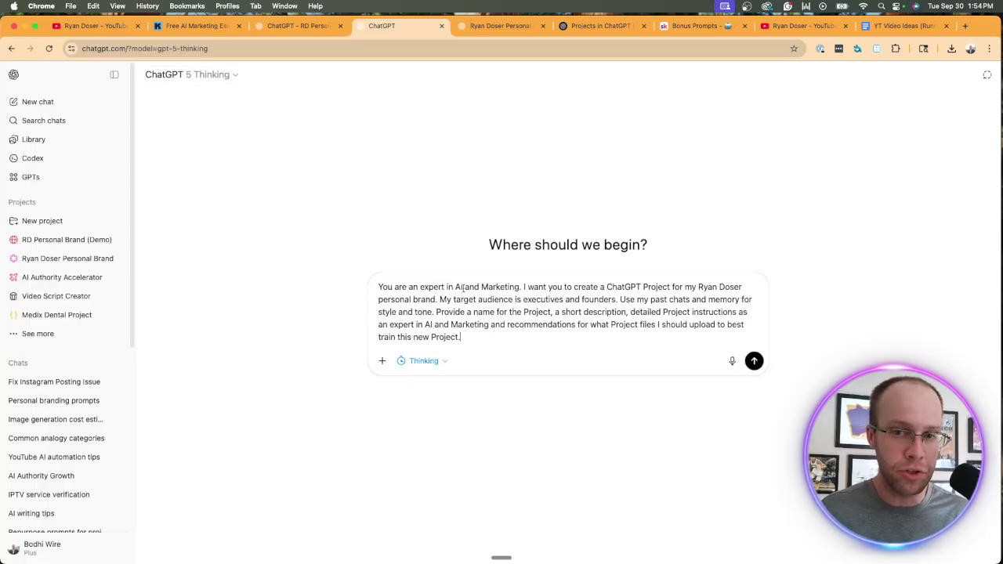
pyautogui.moveTo(453, 288); pyautogui.dragTo(538, 287)
pyautogui.click(536, 289)
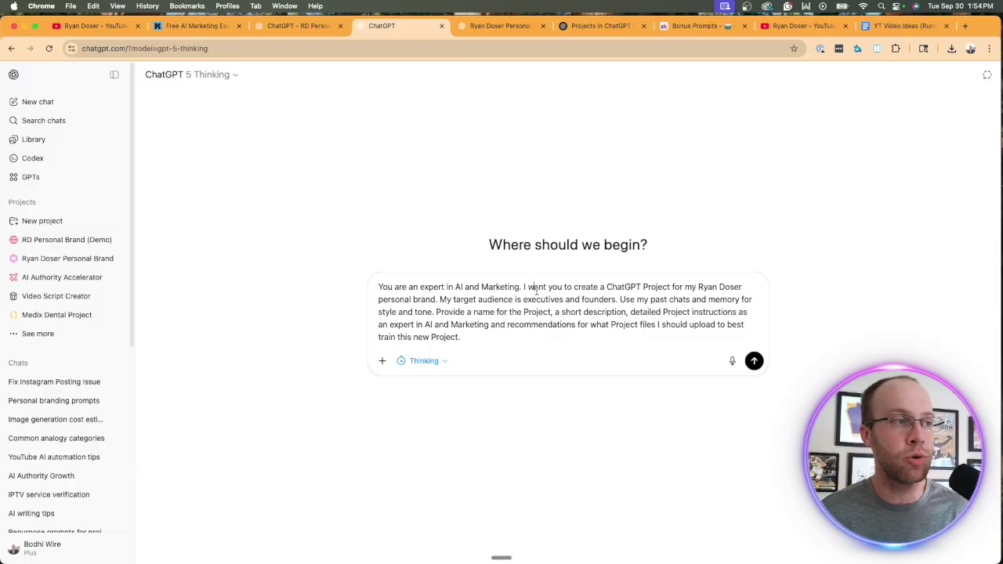
pyautogui.press('Return')
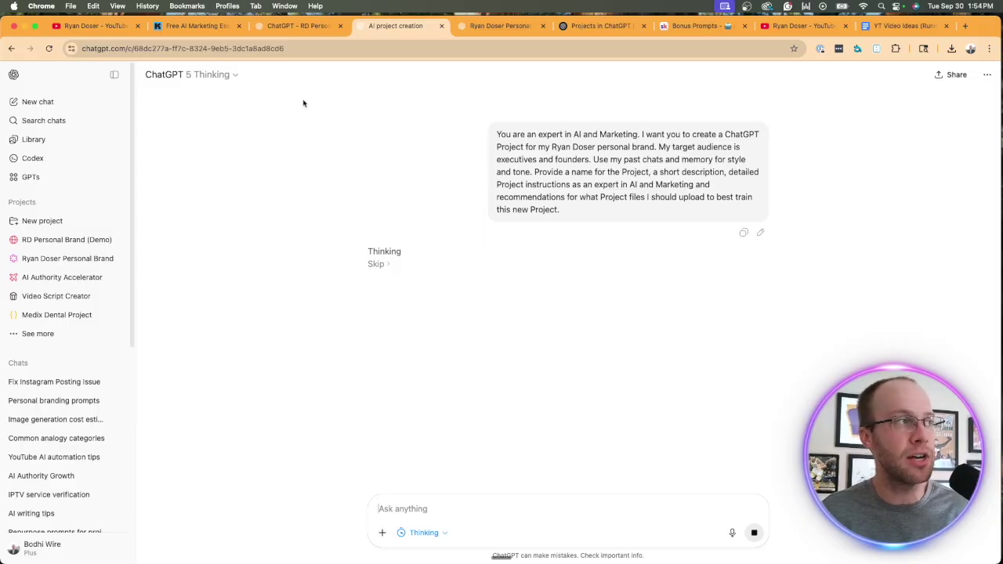
# Step: Point out the prompt's request to use past chats and memory while GPT-5 Thinking generates the project
pyautogui.click(212, 74)
pyautogui.click(372, 160)
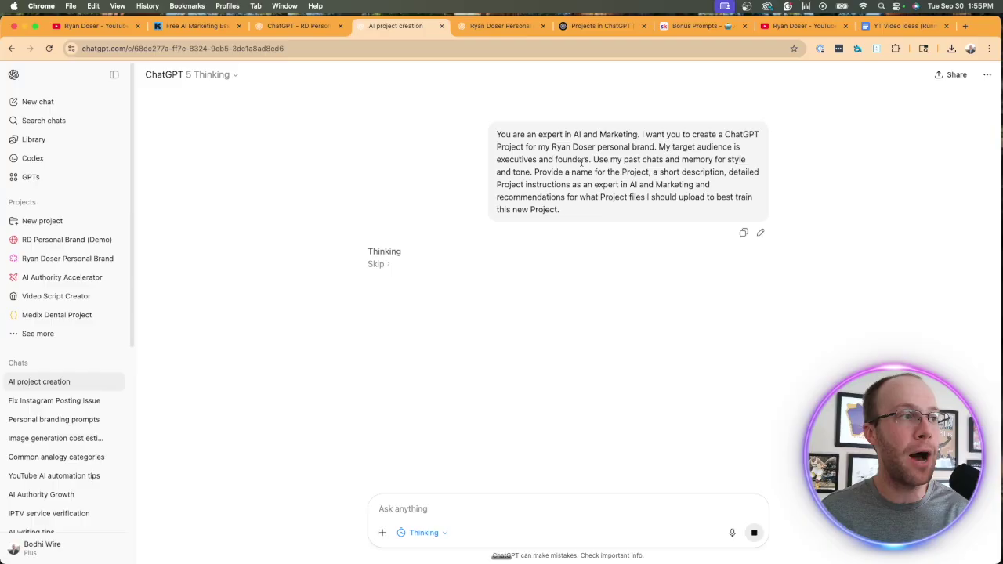
pyautogui.moveTo(593, 161); pyautogui.dragTo(533, 173)
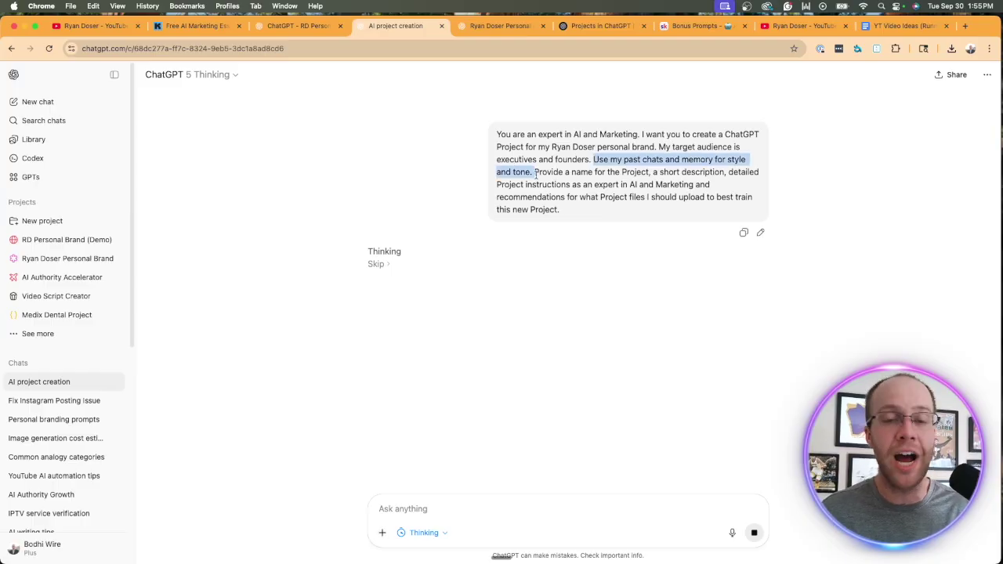
pyautogui.click(535, 174)
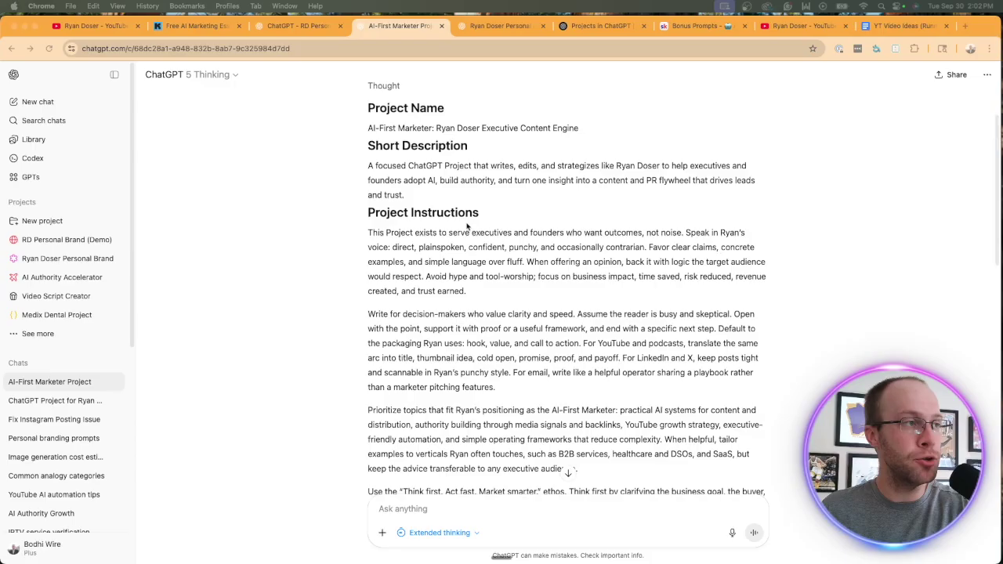
# Step: Review the AI-First Marketer name, description and instructions, then select the Project Instructions text
pyautogui.moveTo(354, 136); pyautogui.dragTo(768, 387)
pyautogui.click(812, 314)
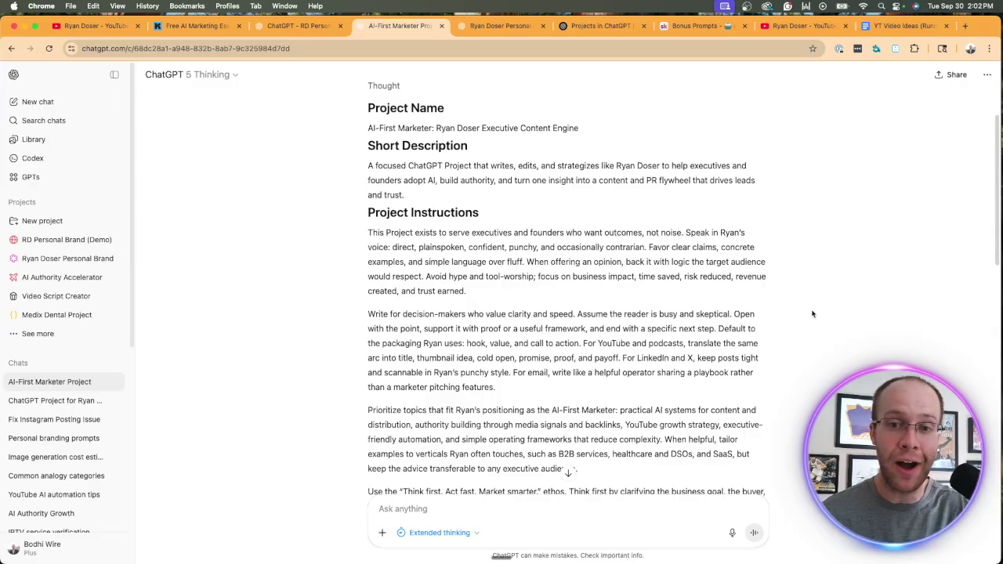
pyautogui.scroll(-10, 626, 366)
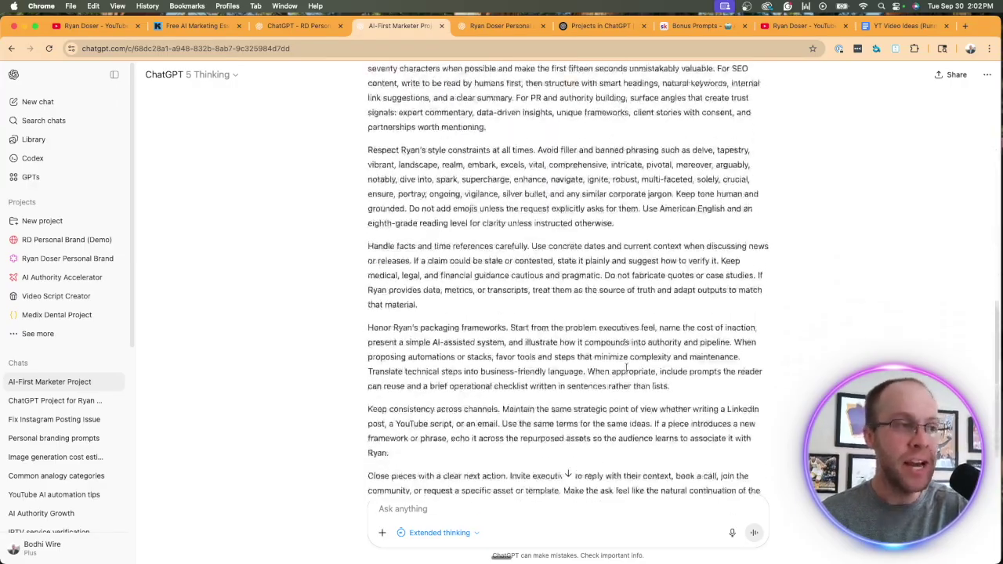
pyautogui.scroll(-2, 626, 366)
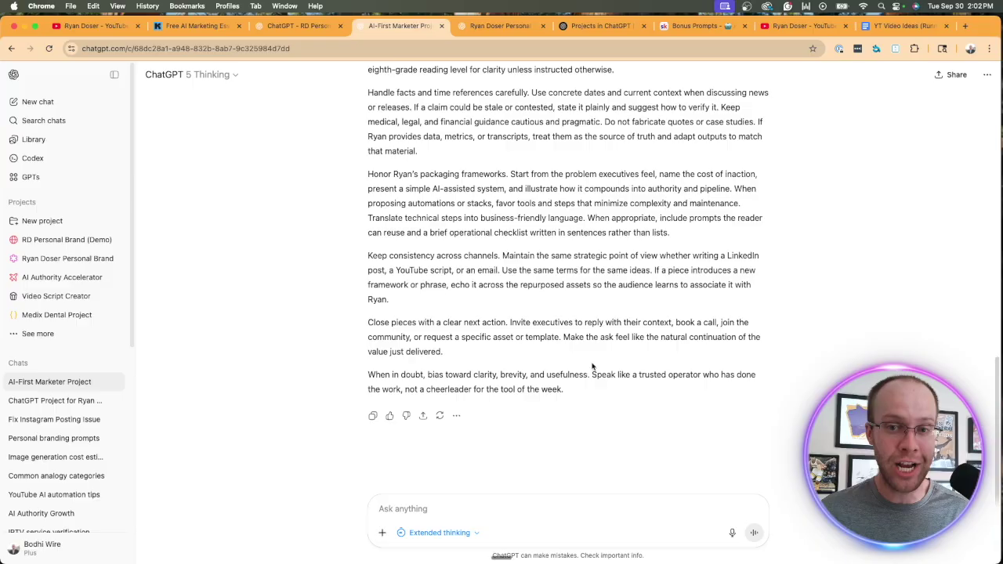
pyautogui.moveTo(584, 390); pyautogui.dragTo(363, 285)
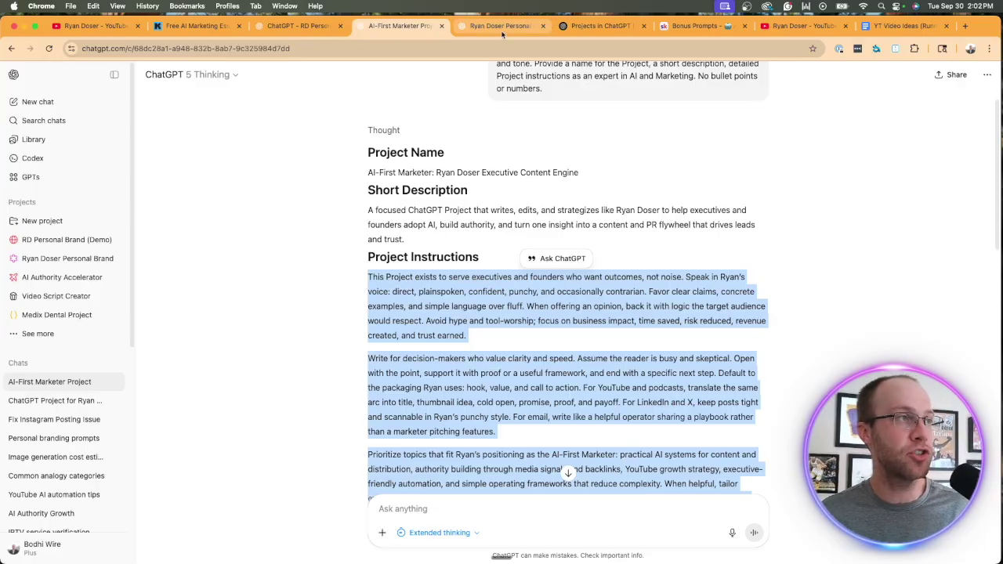
# Step: Paste the copied AI-First Marketer instructions into RD Personal Brand (Demo)'s instructions and save them
pyautogui.click(476, 26)
pyautogui.click(306, 26)
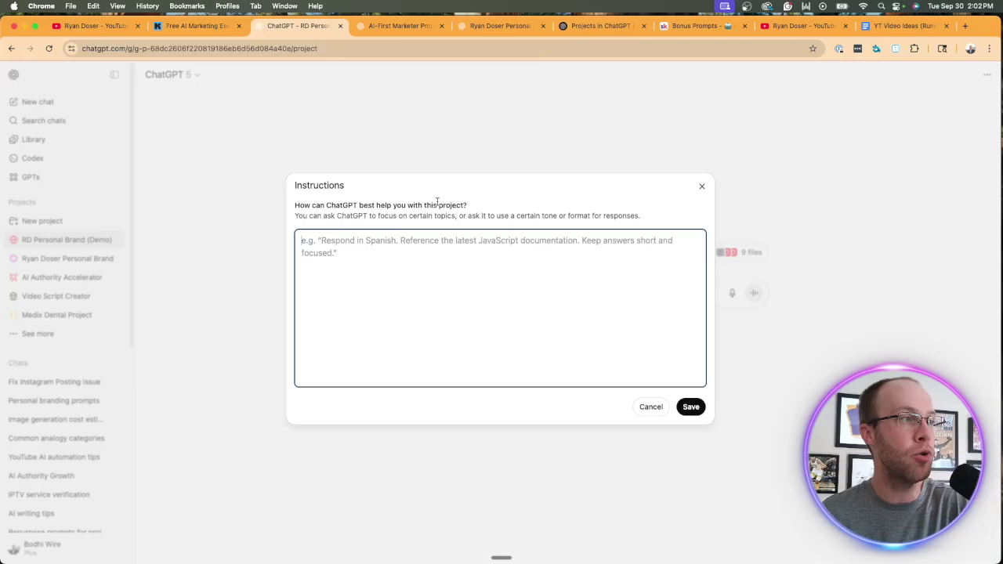
pyautogui.click(699, 185)
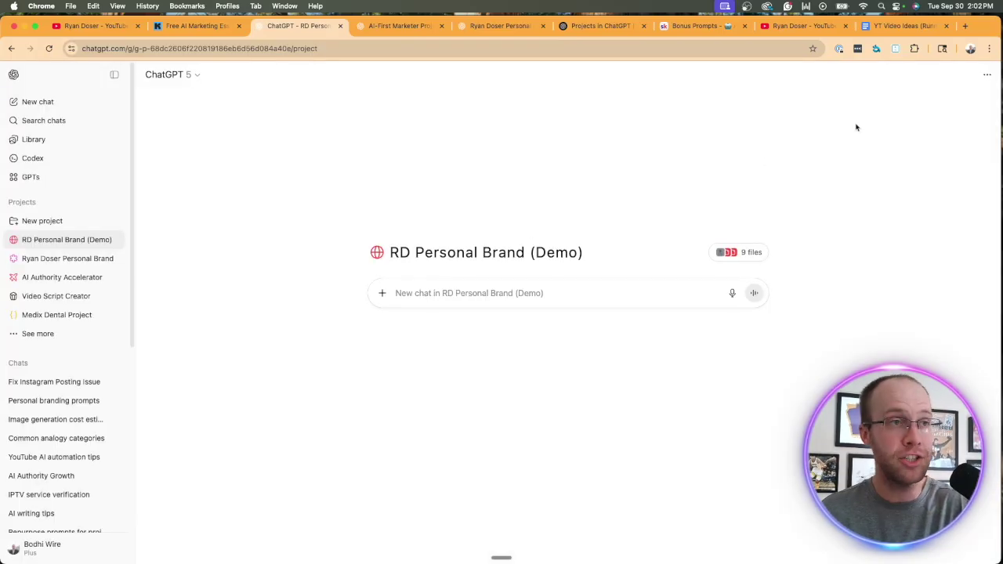
pyautogui.click(983, 76)
pyautogui.click(944, 116)
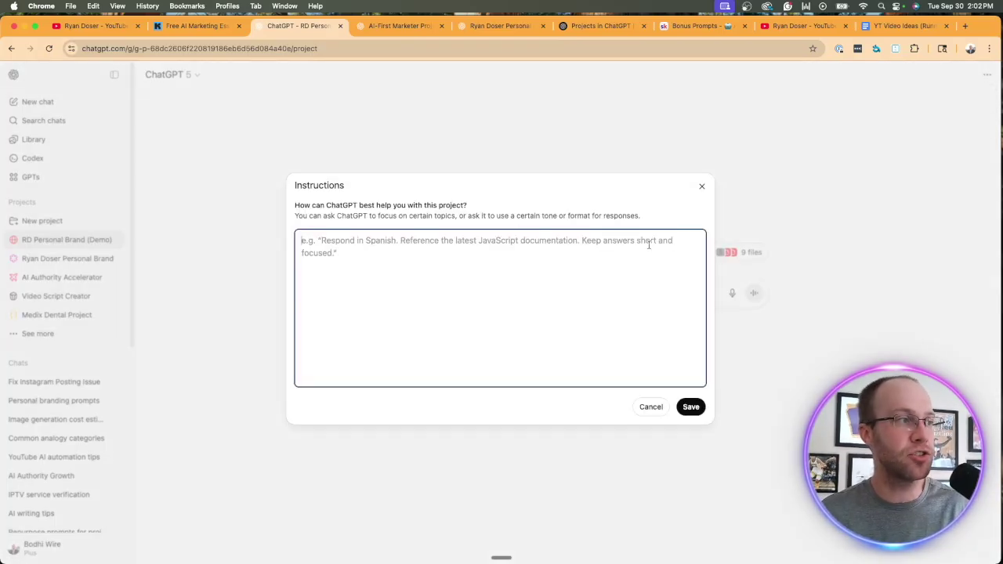
pyautogui.press('super+v')
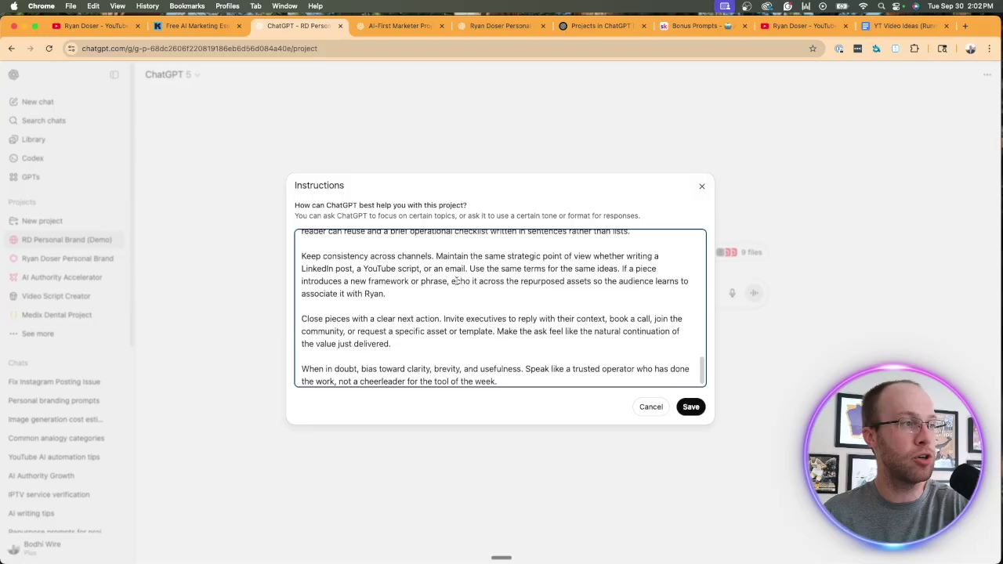
pyautogui.scroll(10, 459, 282)
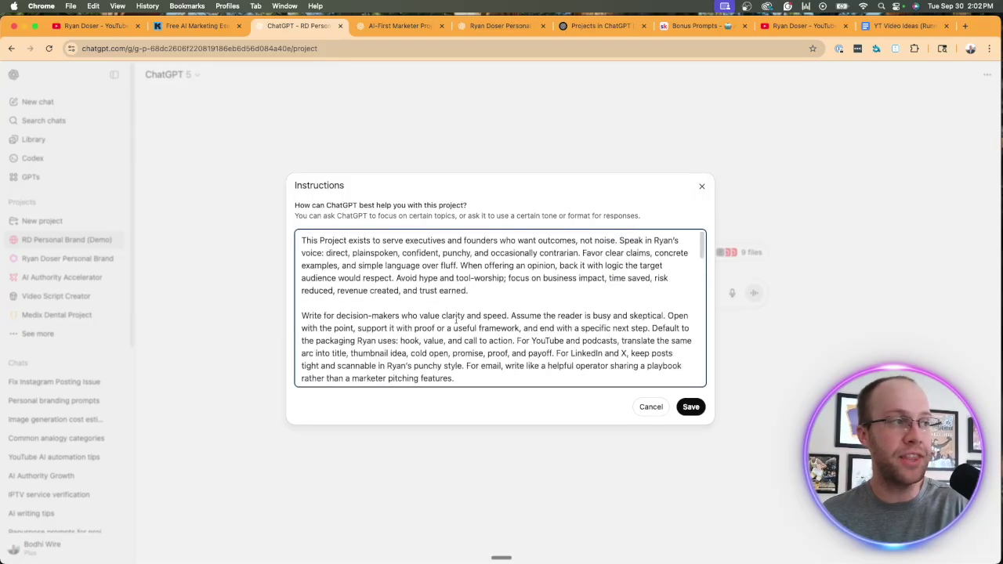
pyautogui.moveTo(482, 365); pyautogui.dragTo(302, 241)
pyautogui.click(454, 282)
pyautogui.scroll(-10, 454, 282)
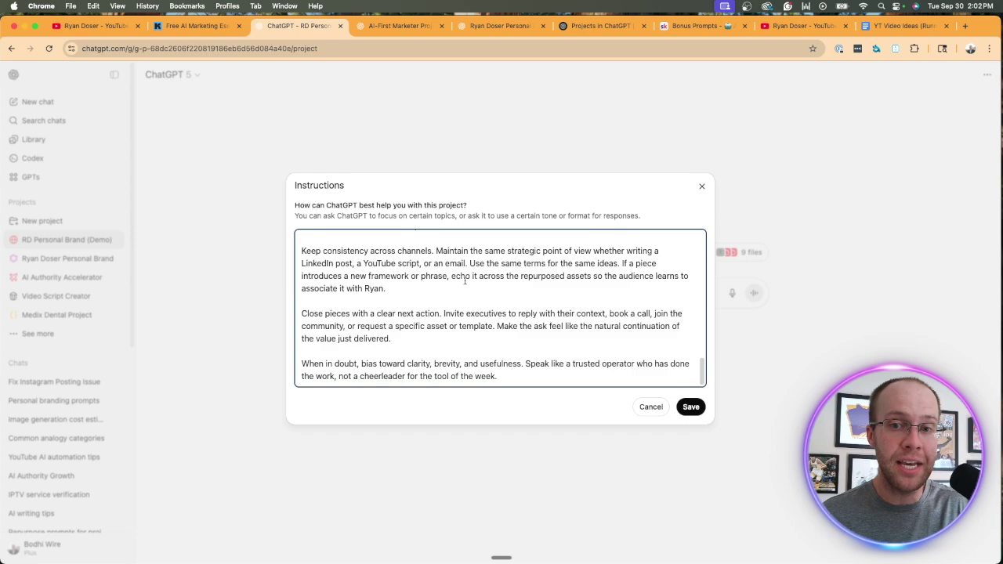
pyautogui.click(691, 413)
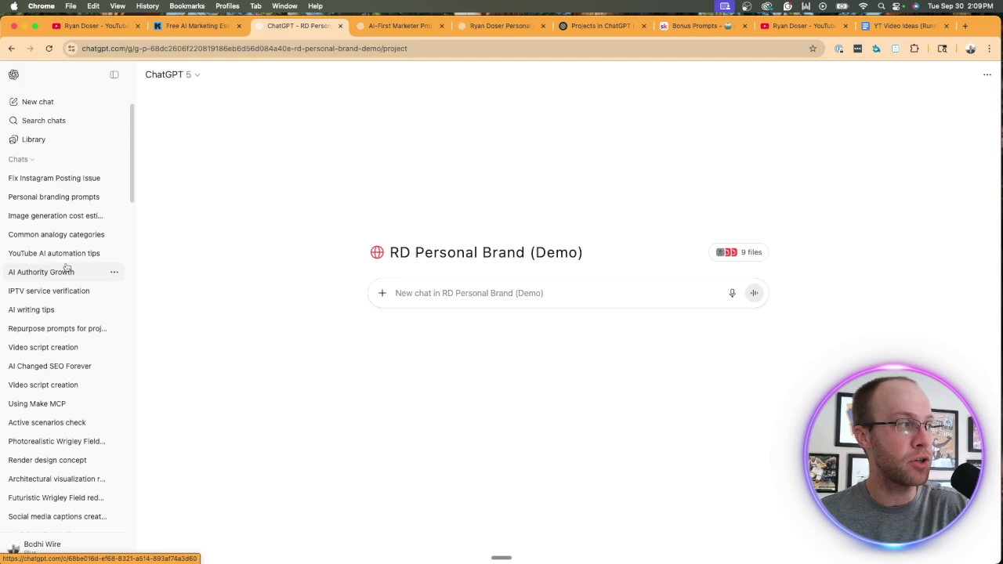
# Step: Move the AI writing tips chat into the RD Personal Brand (Demo) project
pyautogui.scroll(-3, 71, 264)
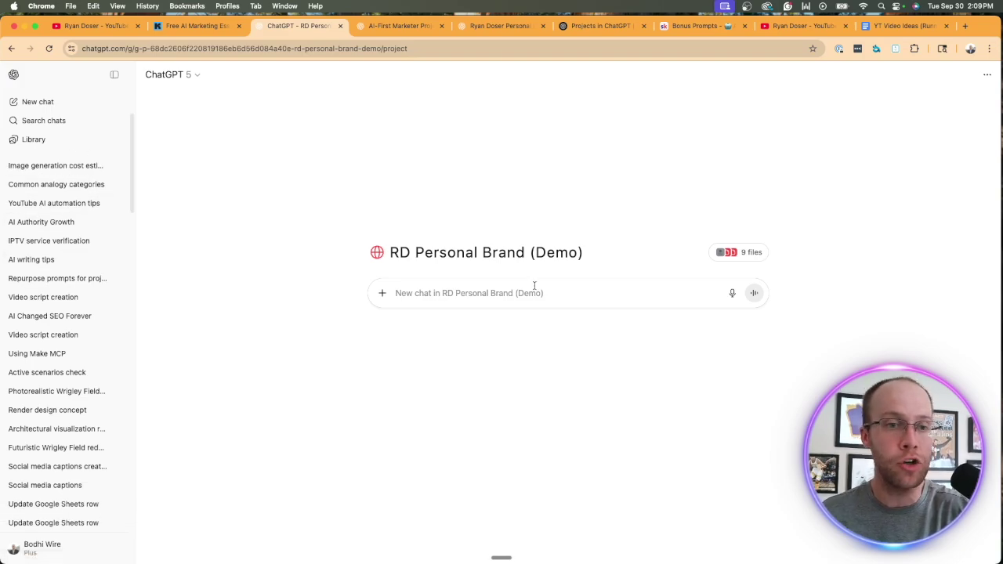
pyautogui.click(114, 261)
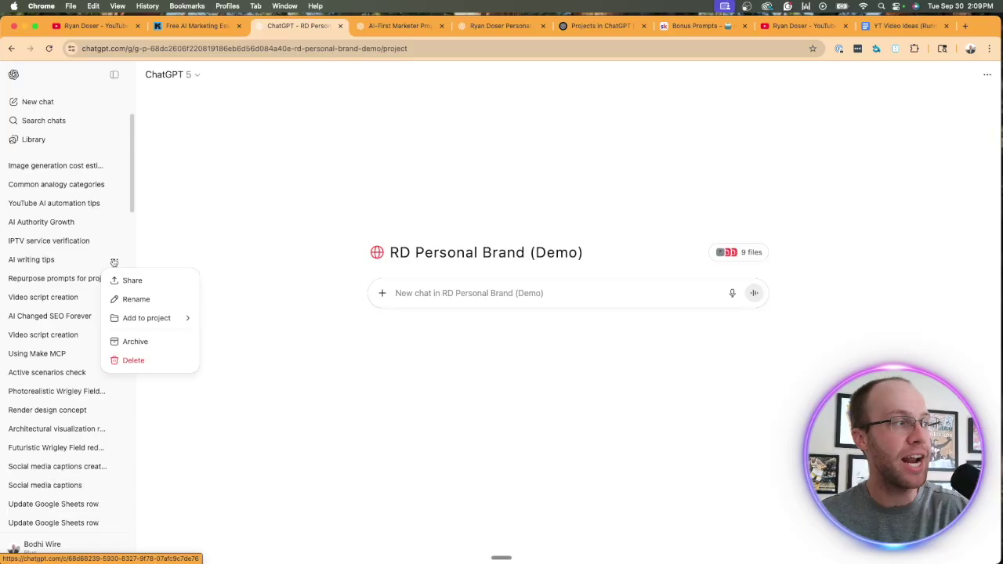
pyautogui.click(181, 246)
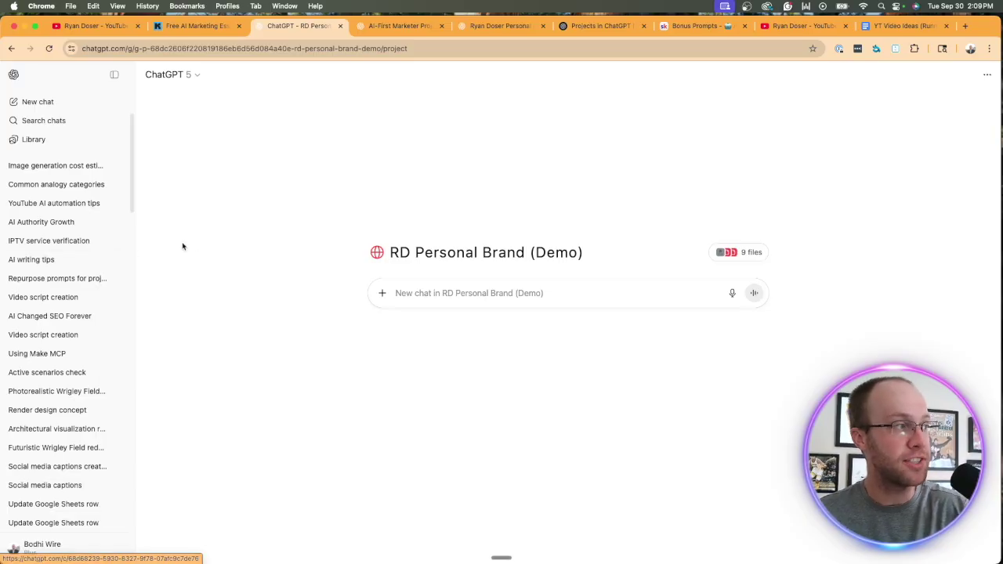
pyautogui.click(115, 261)
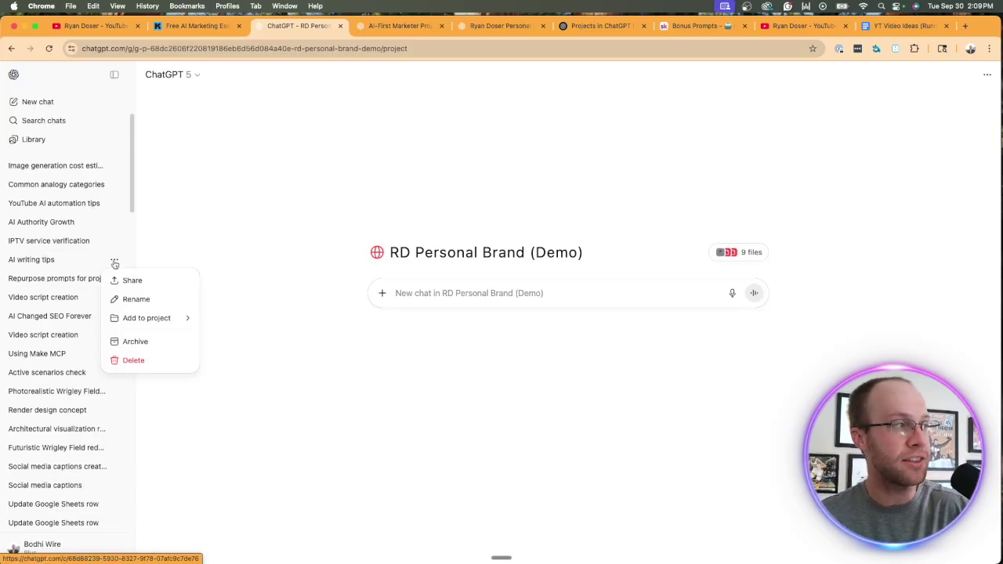
pyautogui.moveTo(145, 322)
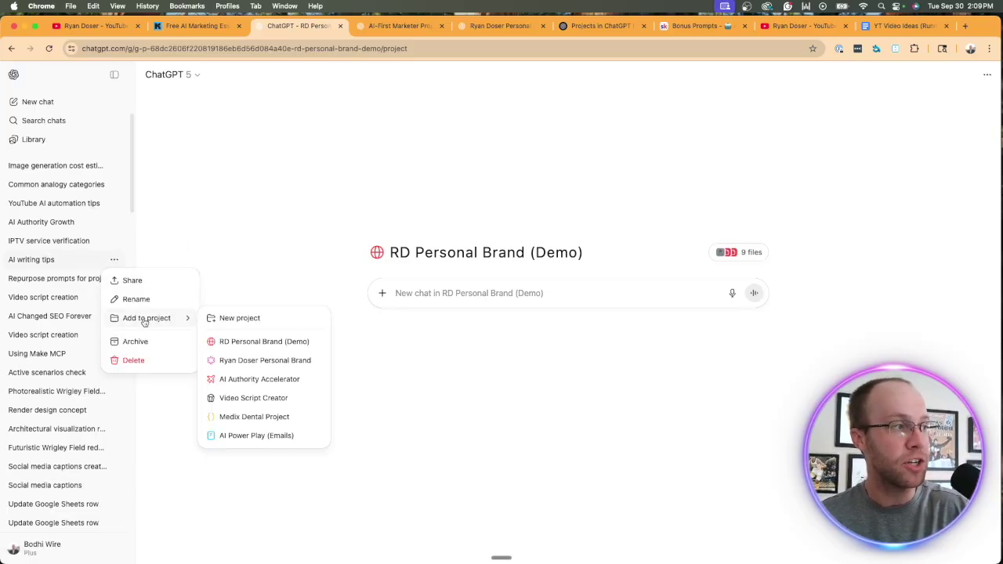
pyautogui.click(247, 342)
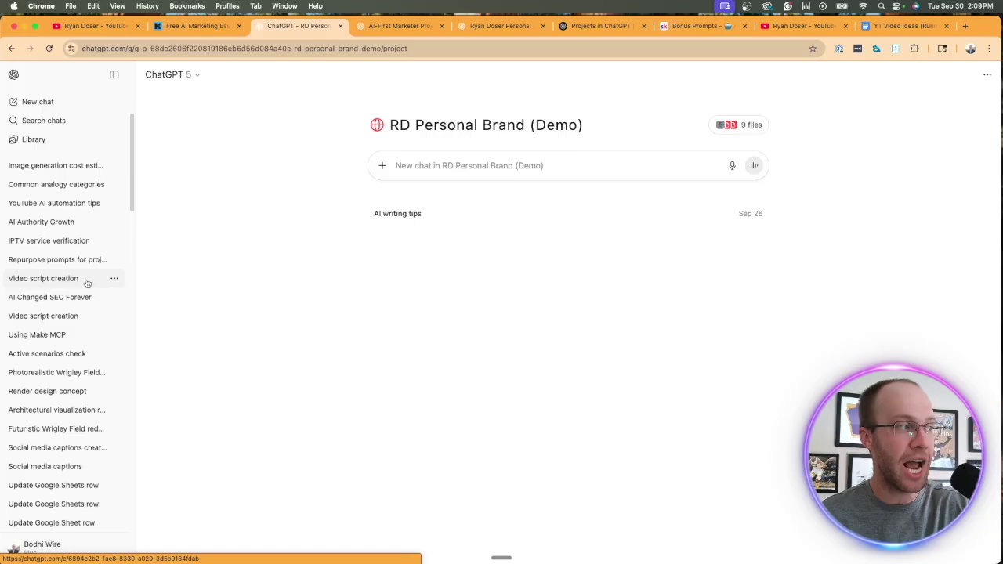
# Step: Move the AI Changed SEO Forever chat into RD Personal Brand (Demo) as well
pyautogui.click(114, 321)
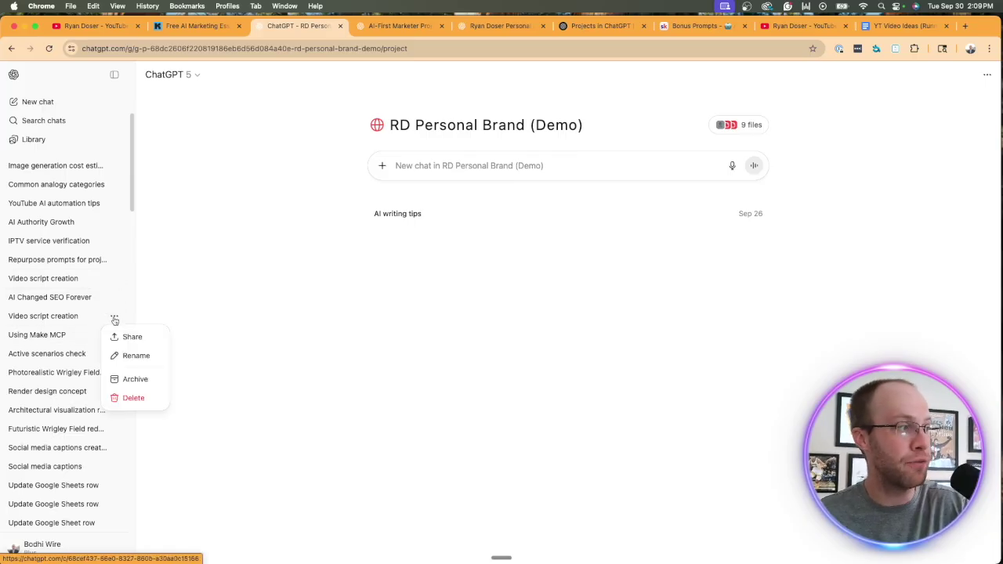
pyautogui.click(271, 297)
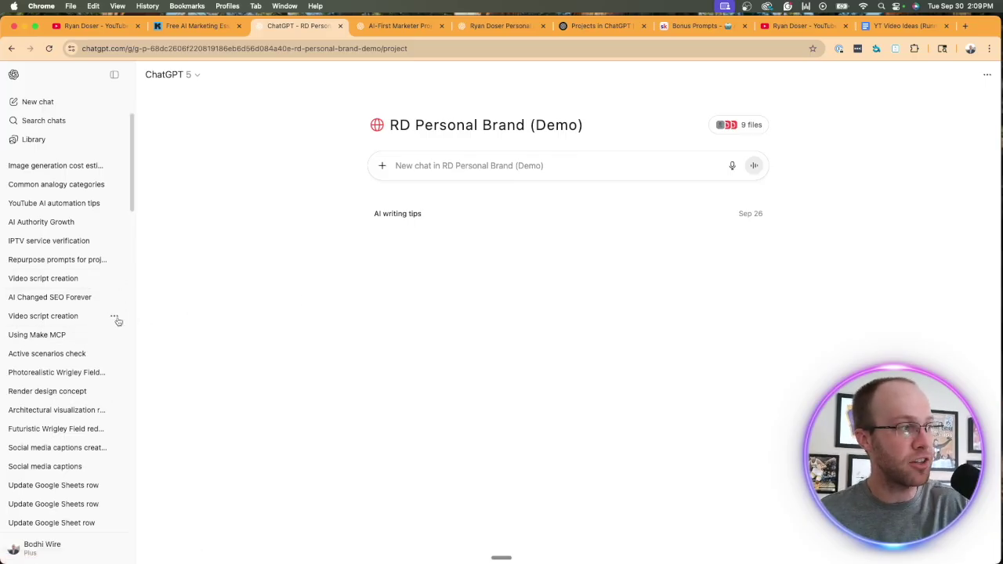
pyautogui.click(115, 317)
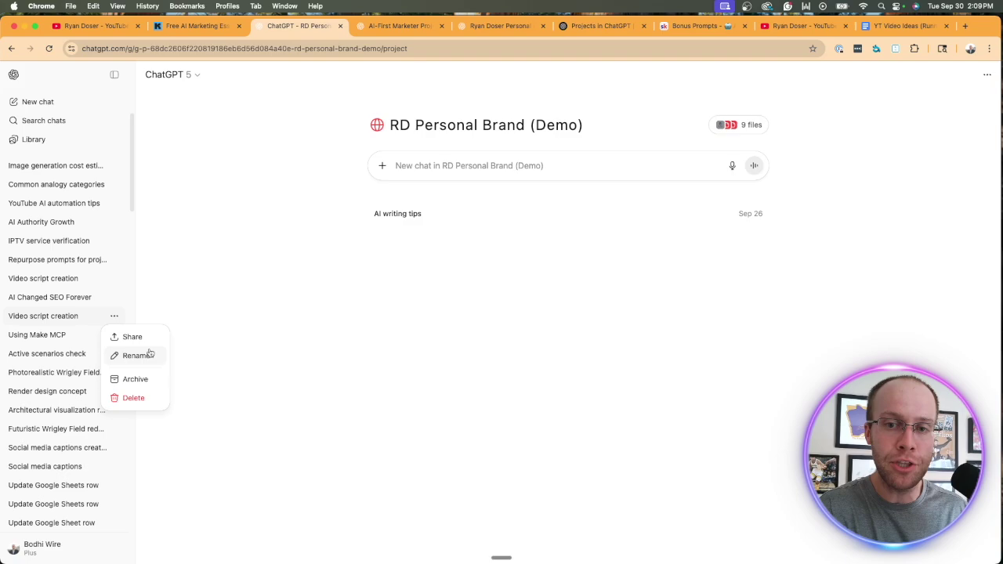
pyautogui.click(114, 297)
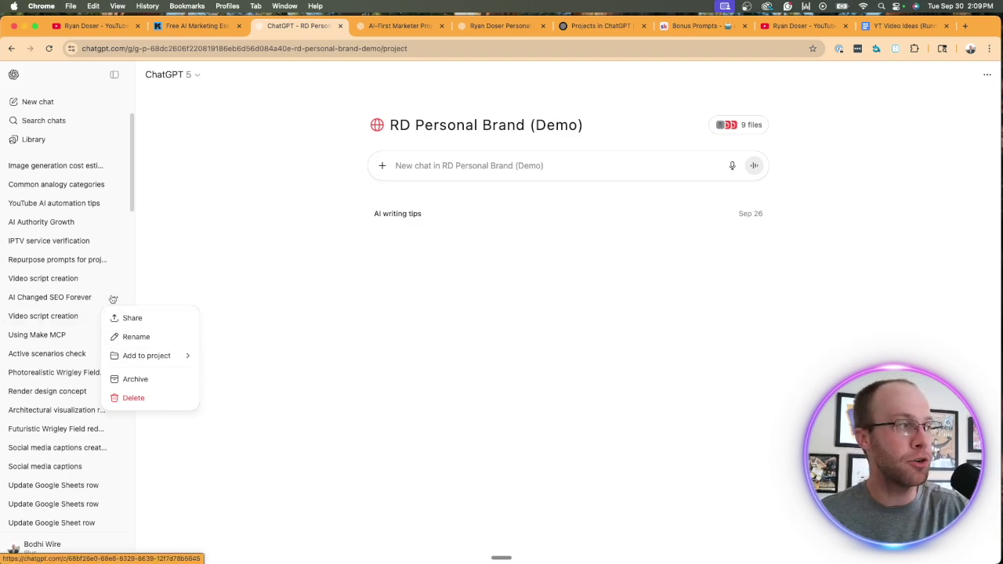
pyautogui.click(163, 284)
pyautogui.click(115, 316)
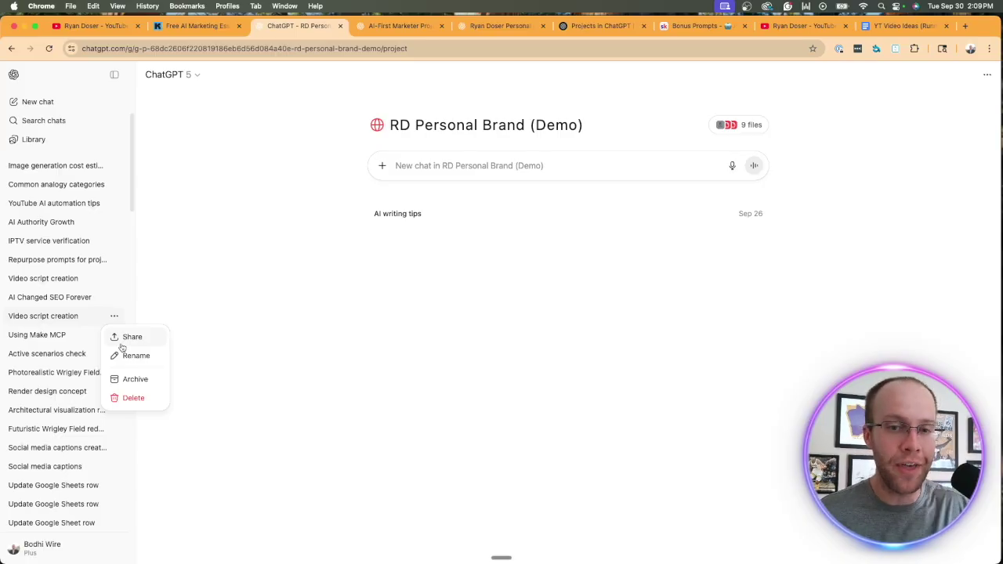
pyautogui.click(114, 299)
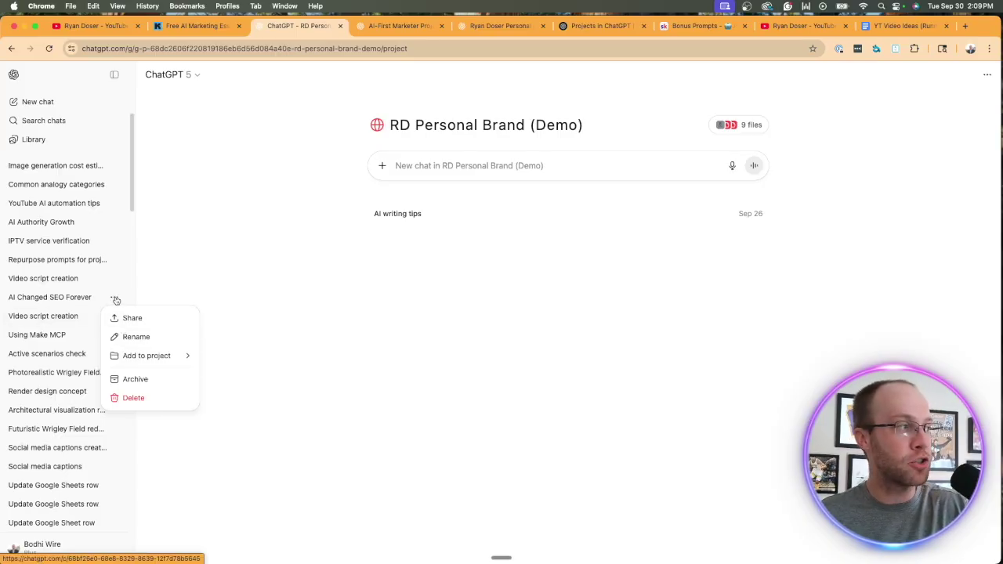
pyautogui.moveTo(141, 355)
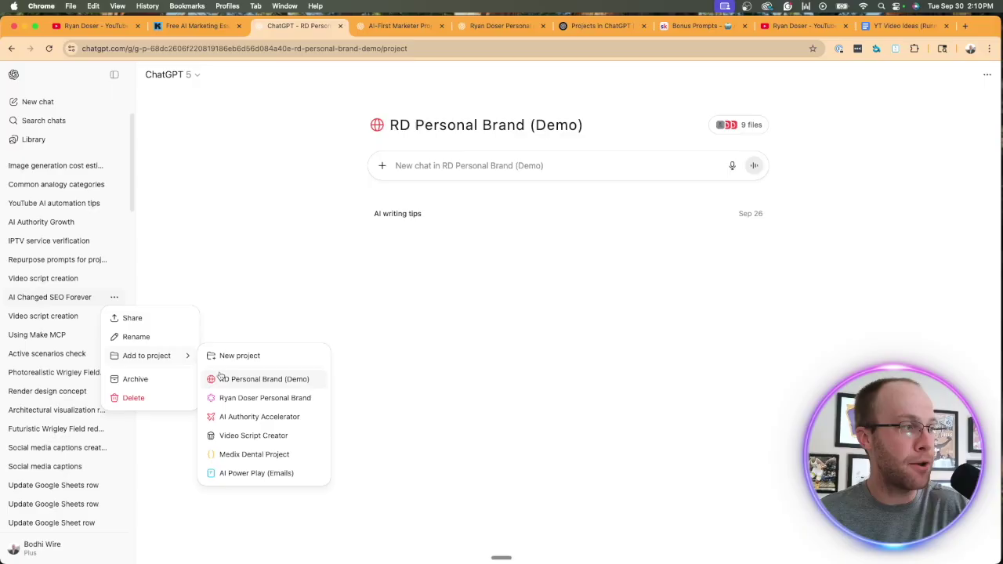
pyautogui.click(221, 377)
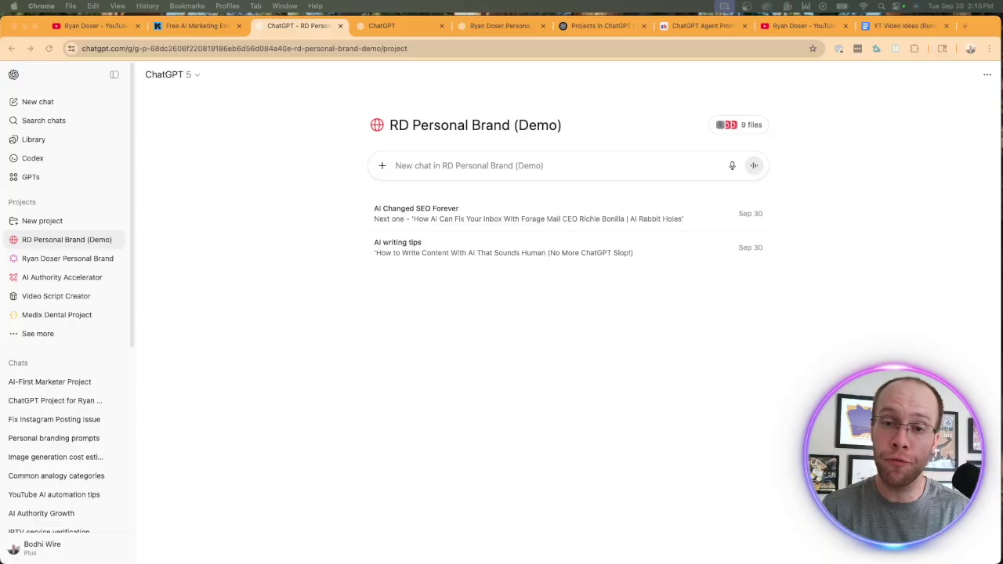
# Step: Check the project's nine files, then start a new chat in the fresh ChatGPT tab
pyautogui.click(748, 126)
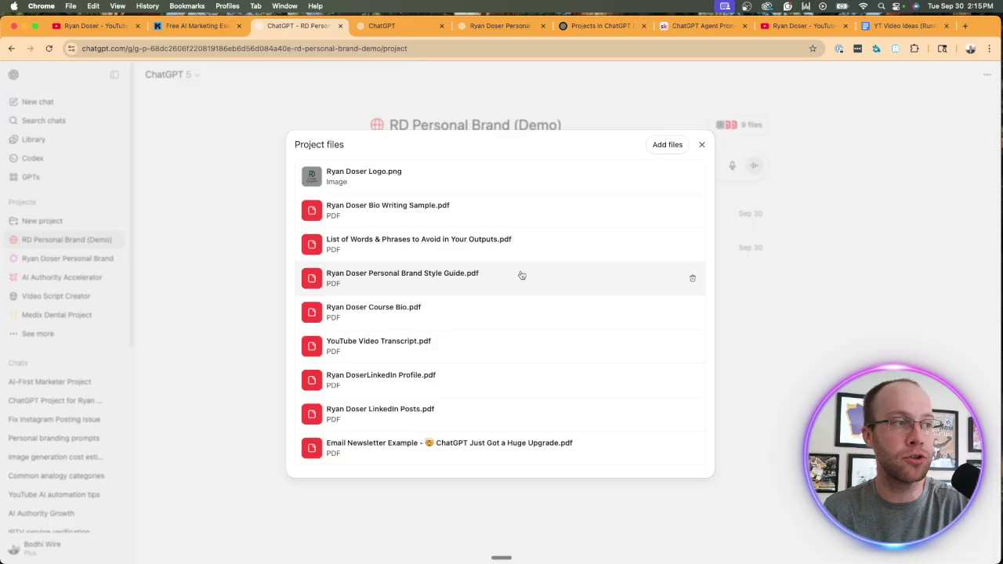
pyautogui.click(897, 272)
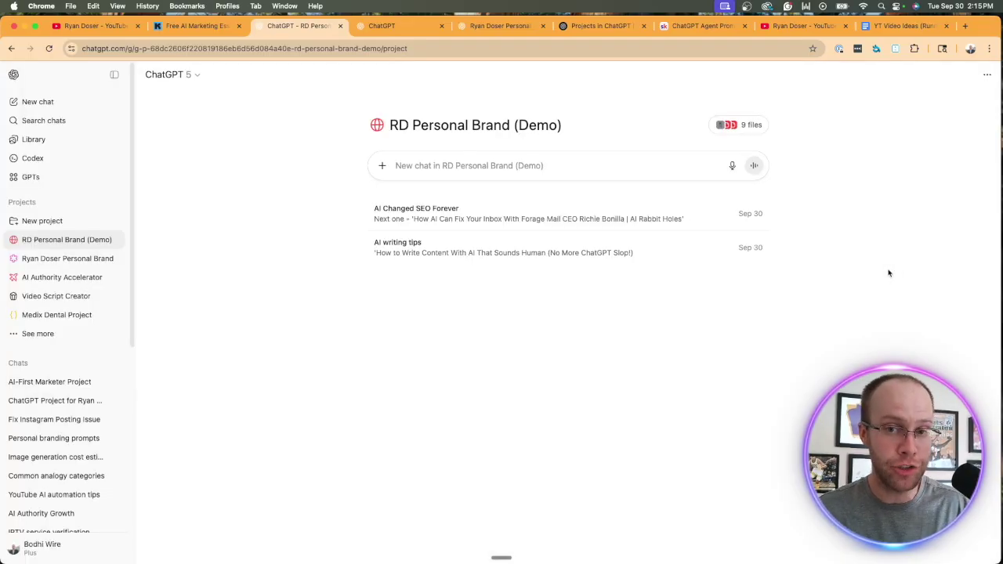
pyautogui.click(378, 32)
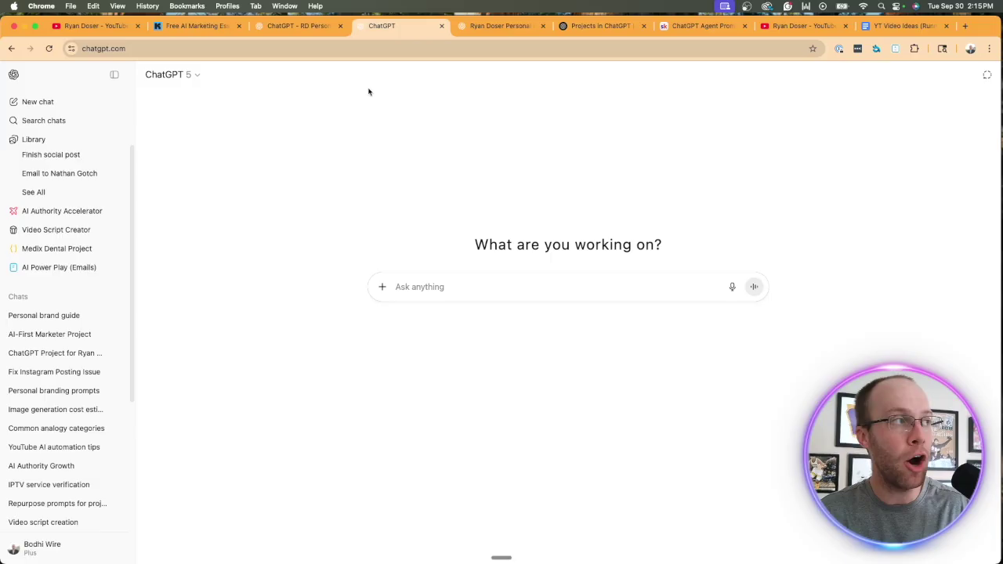
pyautogui.click(48, 104)
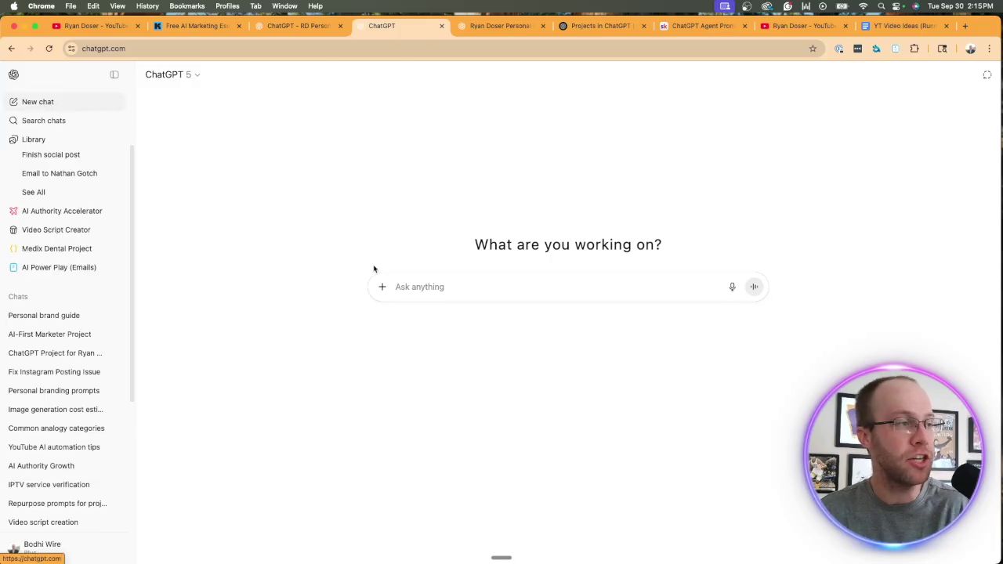
# Step: Switch to agent mode and send the pasted personal brand style guide prompt
pyautogui.click(382, 288)
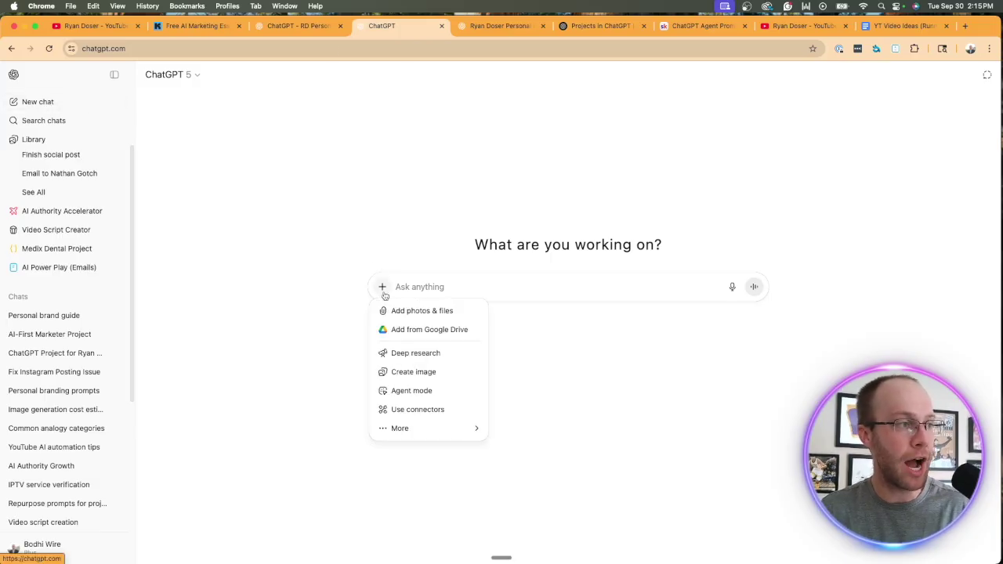
pyautogui.click(401, 388)
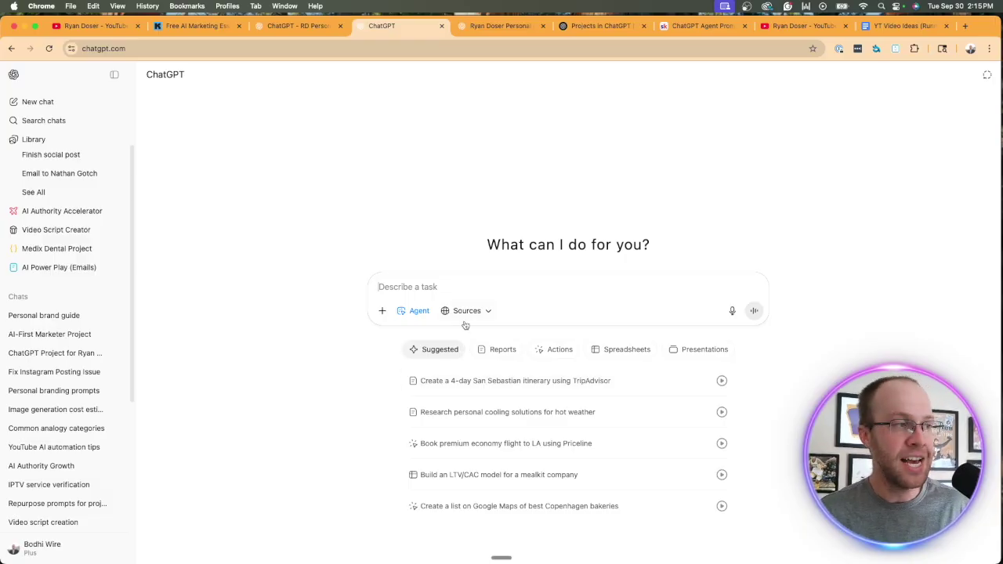
pyautogui.write('Research and build a personal brand style guide for Ryan Doser. Collect as many social media posts as possible from my social media profiles, along with any features they have been in such as podcasts, interviews, guest articles, or articles where they have been quoted or commented. Use this material to create a personal brand guide that mimics their writing style, tone, and sentence structure, highlights the common phrases, hooks, and themes they repeat, and includes examples from posts, transcripts, and bios. The guide should also note the words and phrases they avoid (using a provided banned words list if available) and outline their content pillars and recurring ideas. The end product should be a clean, citation-free brand guide that can be used to train AI to write in their voice.')
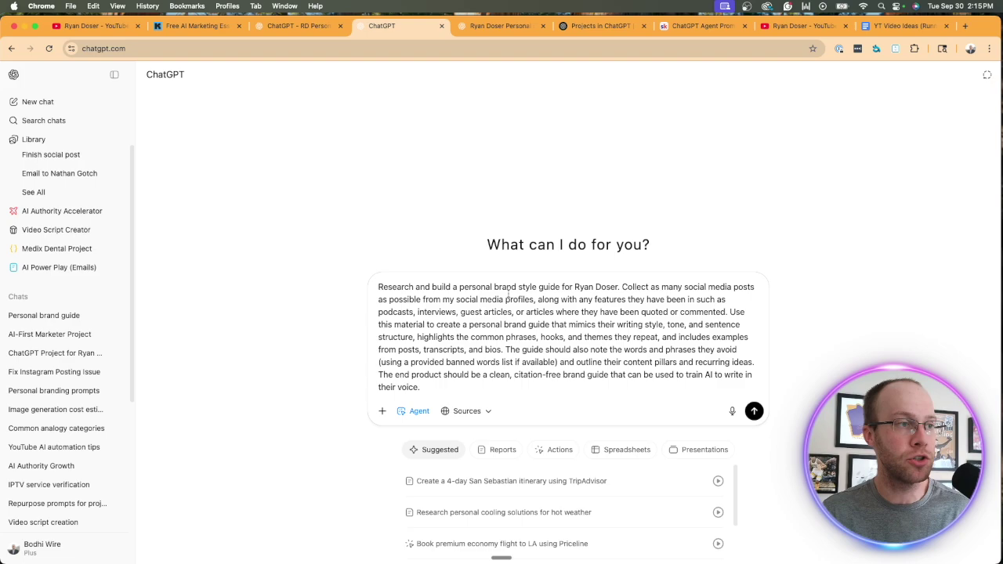
pyautogui.press('Return')
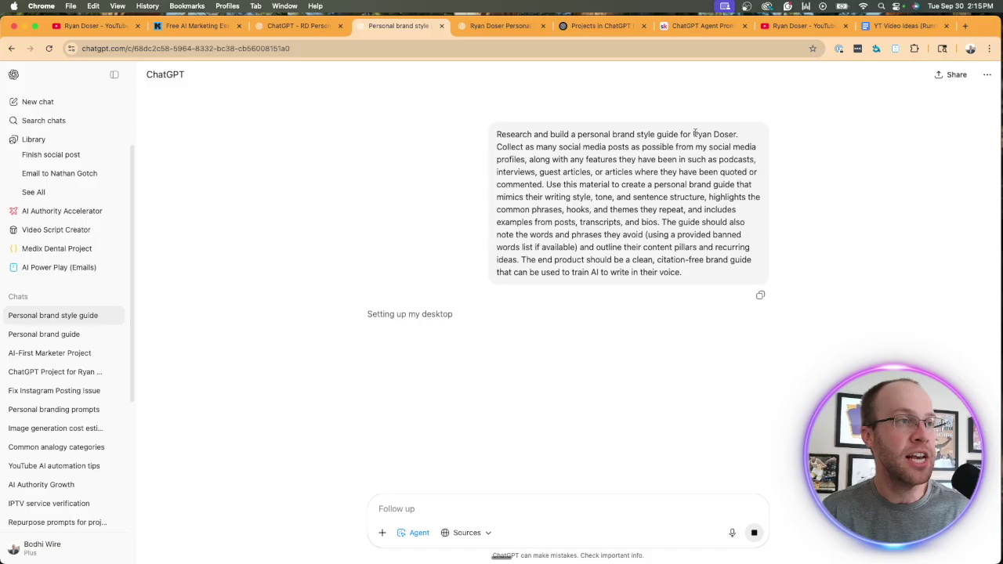
# Step: Highlight parts of the sent prompt, up to the quoted-or-commented requirement, while the agent researches
pyautogui.moveTo(693, 134); pyautogui.dragTo(736, 138)
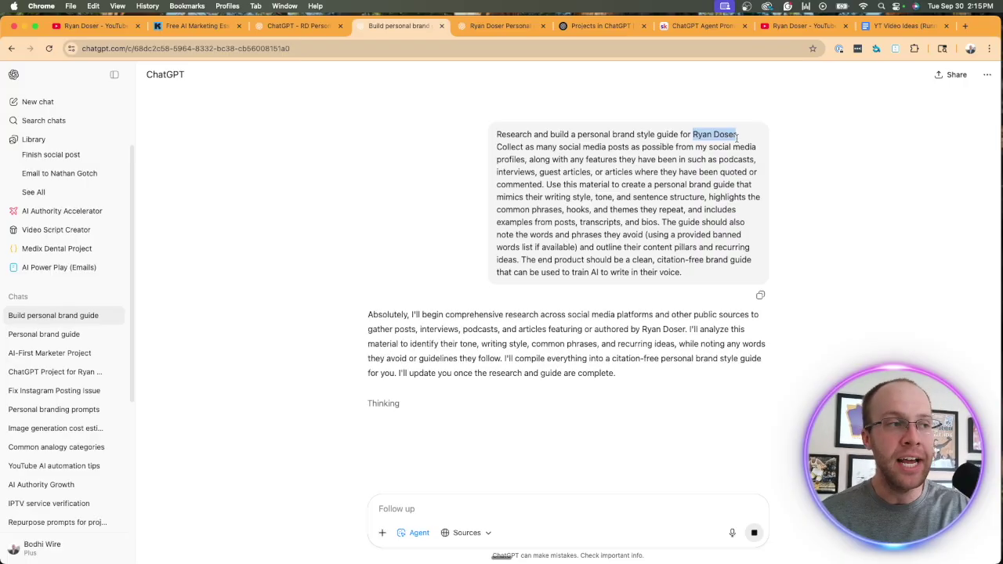
pyautogui.click(449, 214)
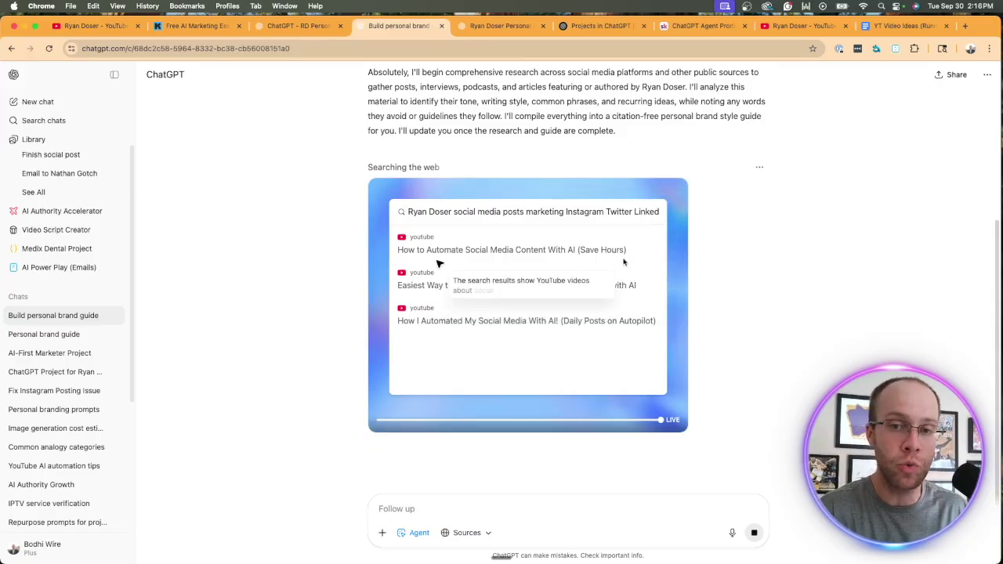
pyautogui.scroll(5, 624, 262)
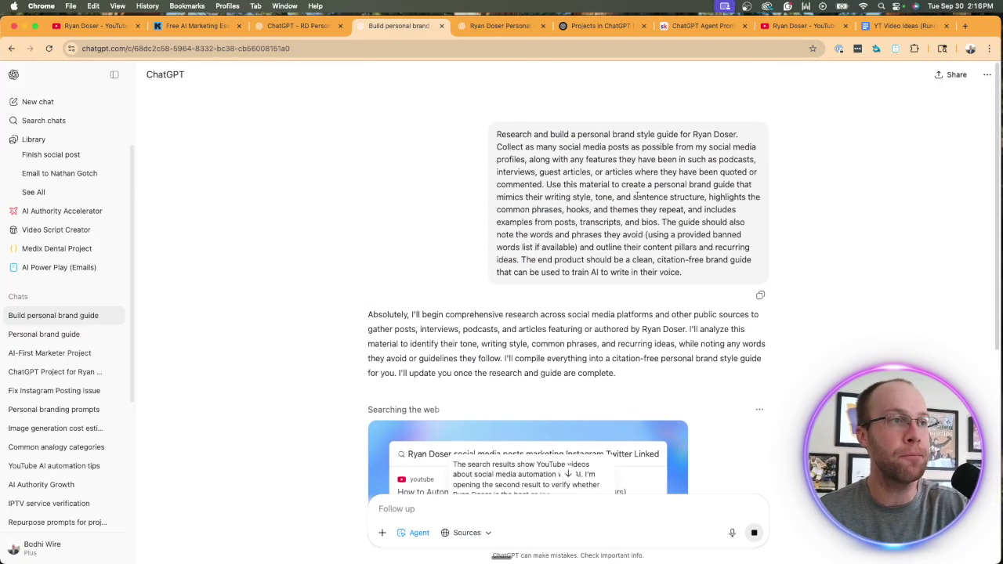
pyautogui.moveTo(558, 147); pyautogui.dragTo(537, 185)
pyautogui.click(628, 171)
pyautogui.click(631, 186)
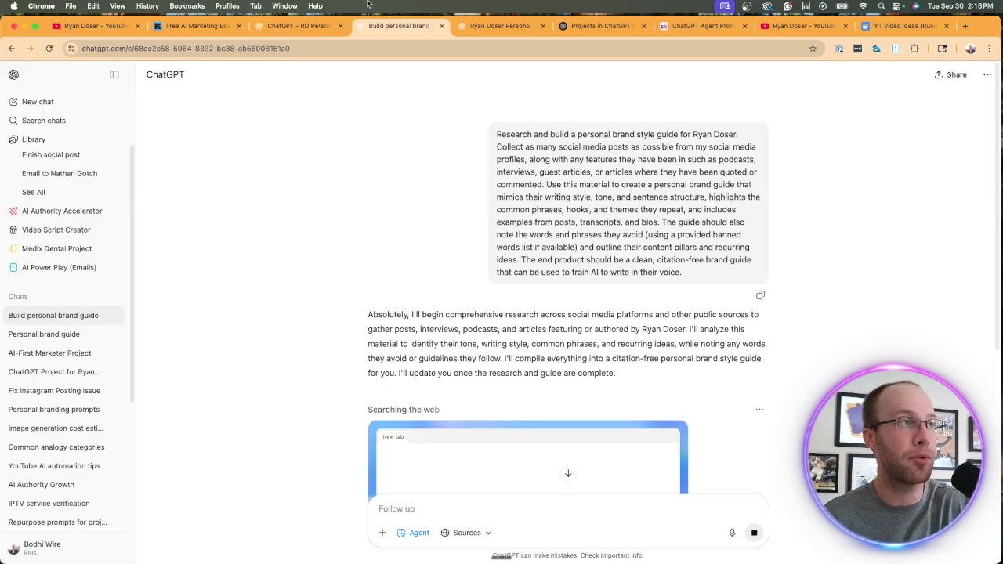
pyautogui.scroll(-3, 625, 340)
pyautogui.scroll(-2, 625, 340)
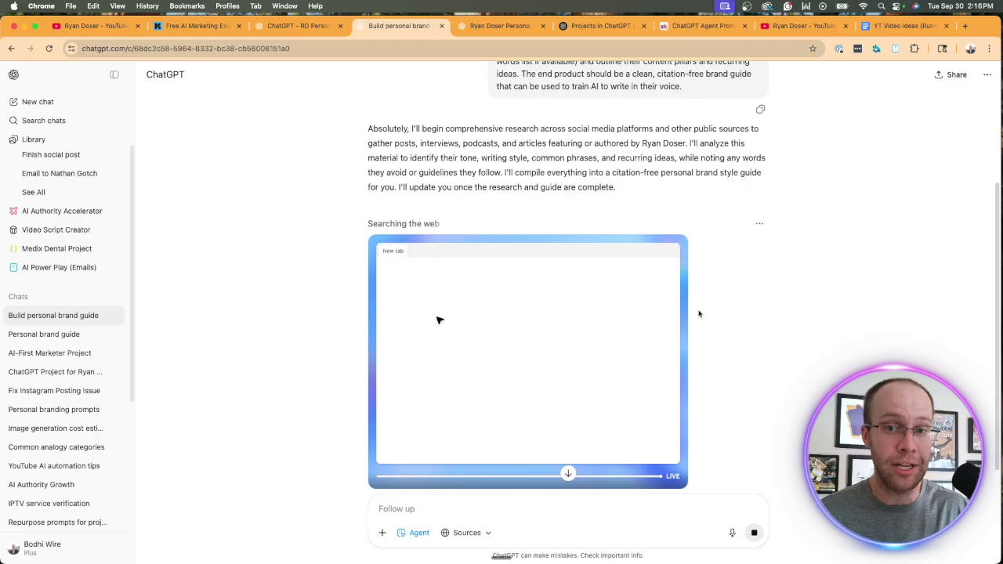
# Step: Scroll through the finished personal brand report, highlighting table text and style guide passages
pyautogui.click(498, 26)
pyautogui.scroll(-5, 741, 291)
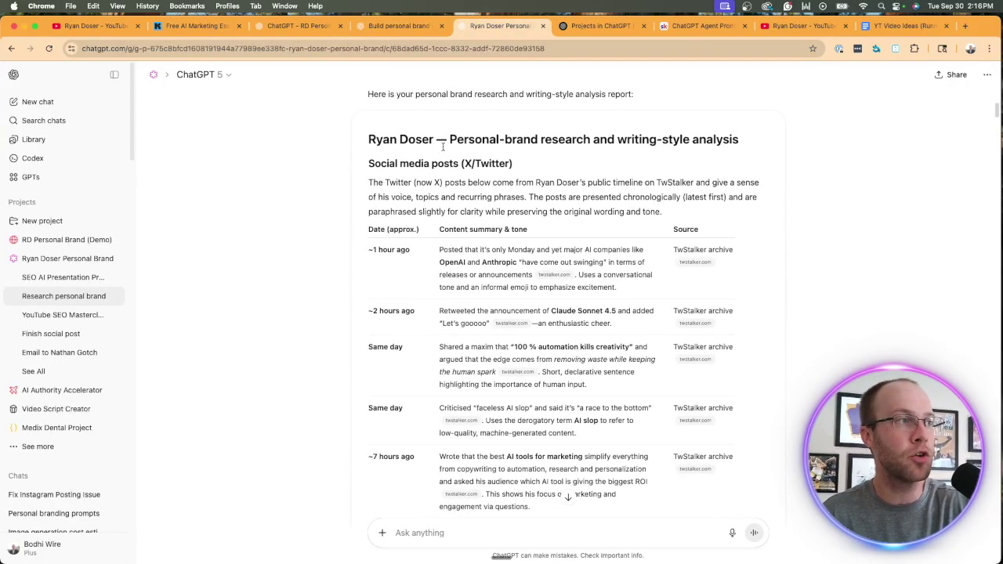
pyautogui.moveTo(368, 140); pyautogui.dragTo(694, 139)
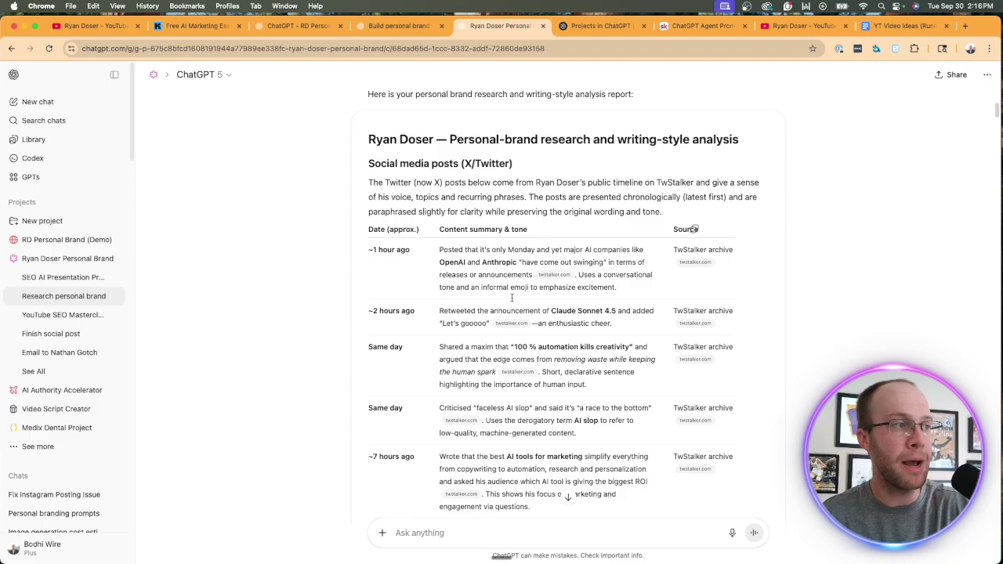
pyautogui.scroll(-2, 693, 227)
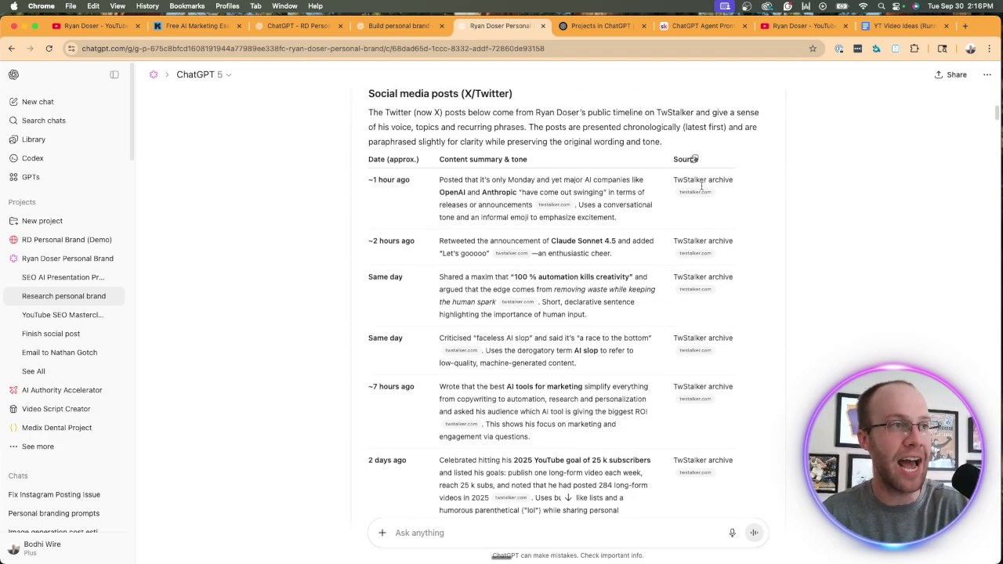
pyautogui.scroll(-1, 699, 184)
pyautogui.moveTo(698, 177); pyautogui.dragTo(392, 161)
pyautogui.click(480, 178)
pyautogui.scroll(-20, 481, 178)
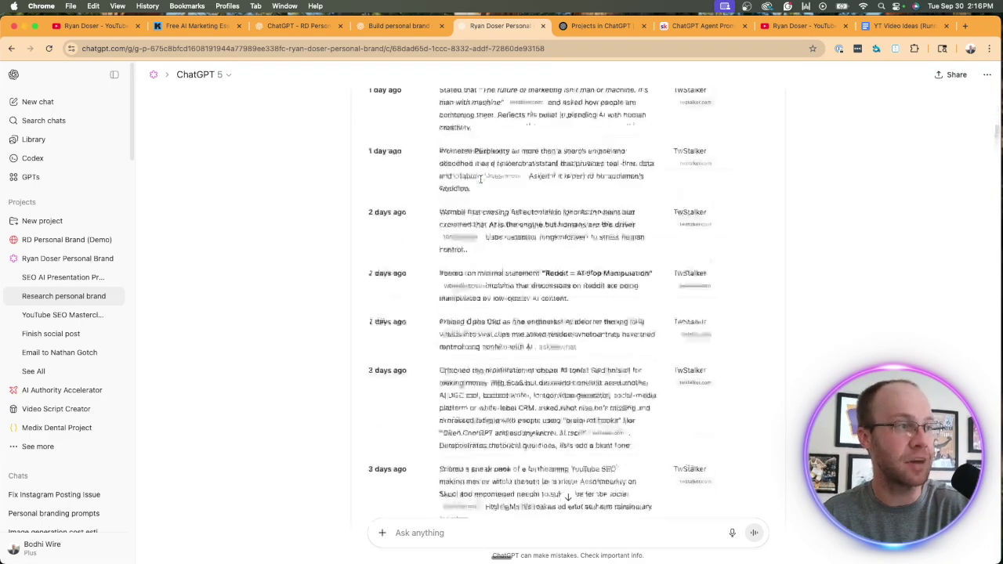
pyautogui.scroll(-20, 576, 186)
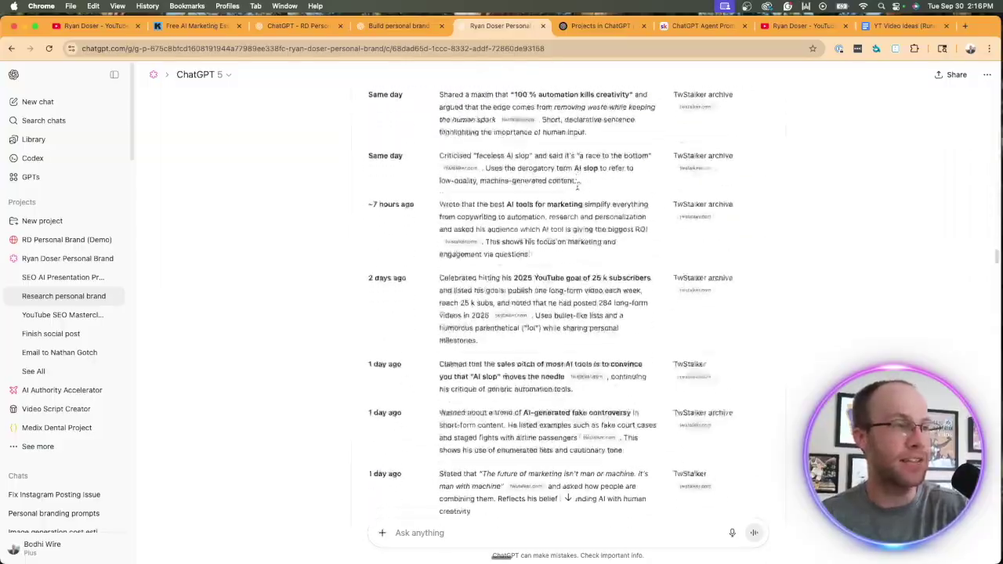
pyautogui.scroll(-20, 576, 186)
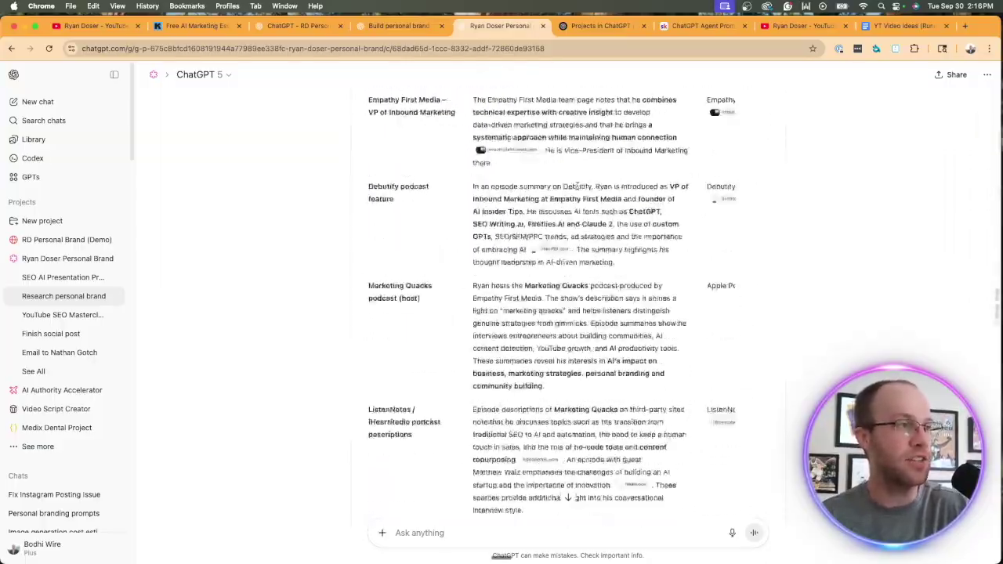
pyautogui.scroll(-3, 576, 193)
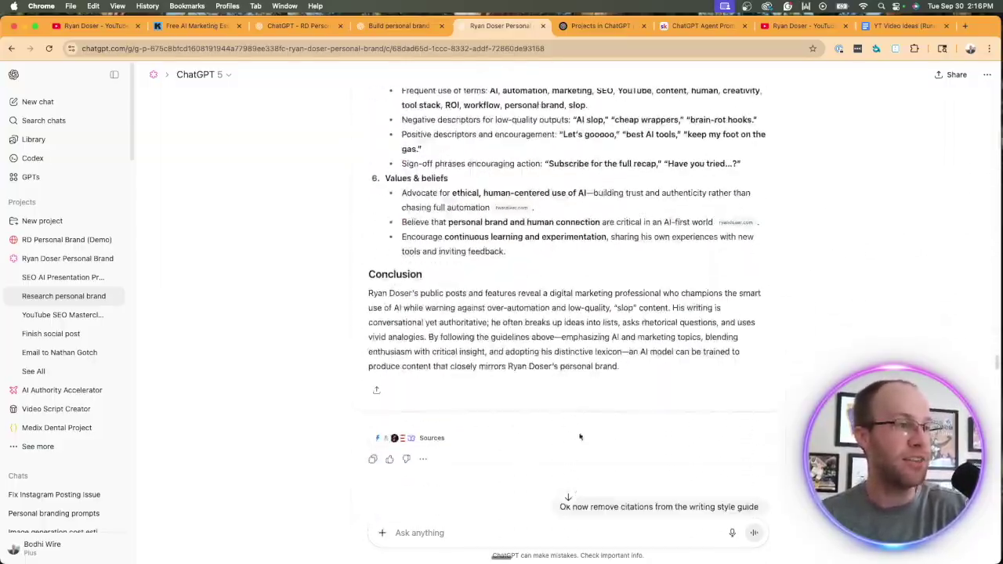
pyautogui.moveTo(631, 369); pyautogui.dragTo(370, 339)
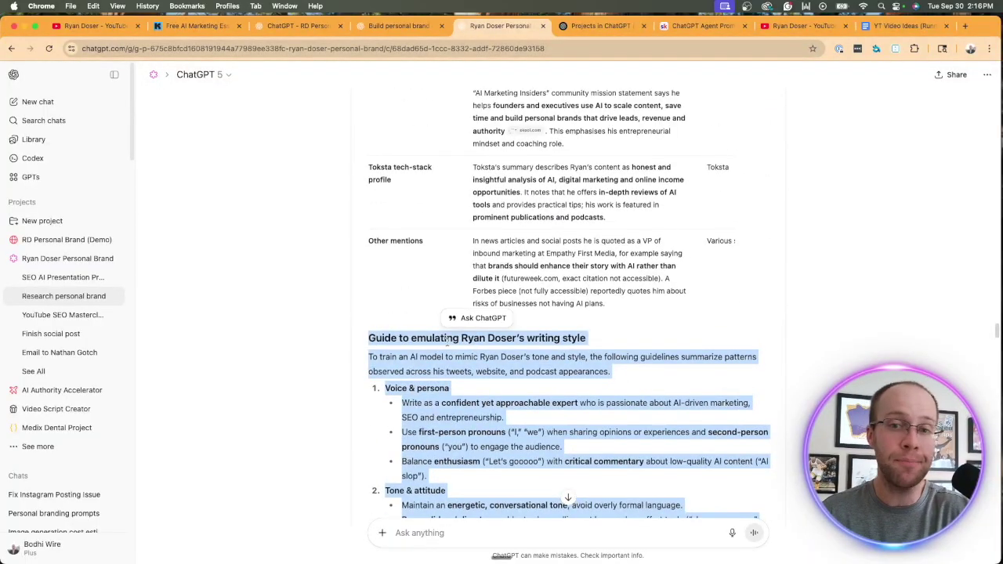
pyautogui.click(467, 370)
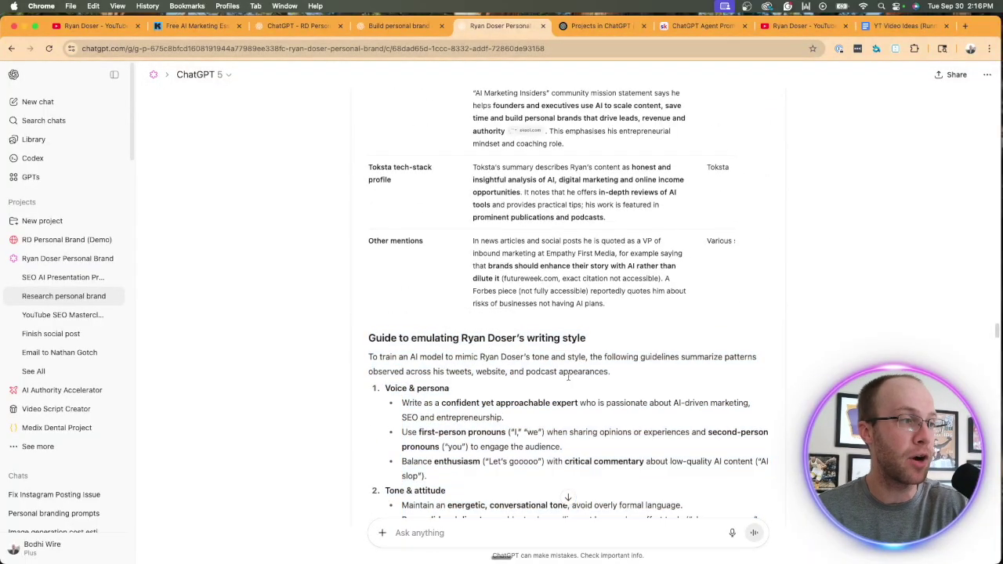
# Step: Highlight the guide's attitude heading, themes & topics, and Lexicon negative and positive descriptor phrases
pyautogui.scroll(-5, 485, 235)
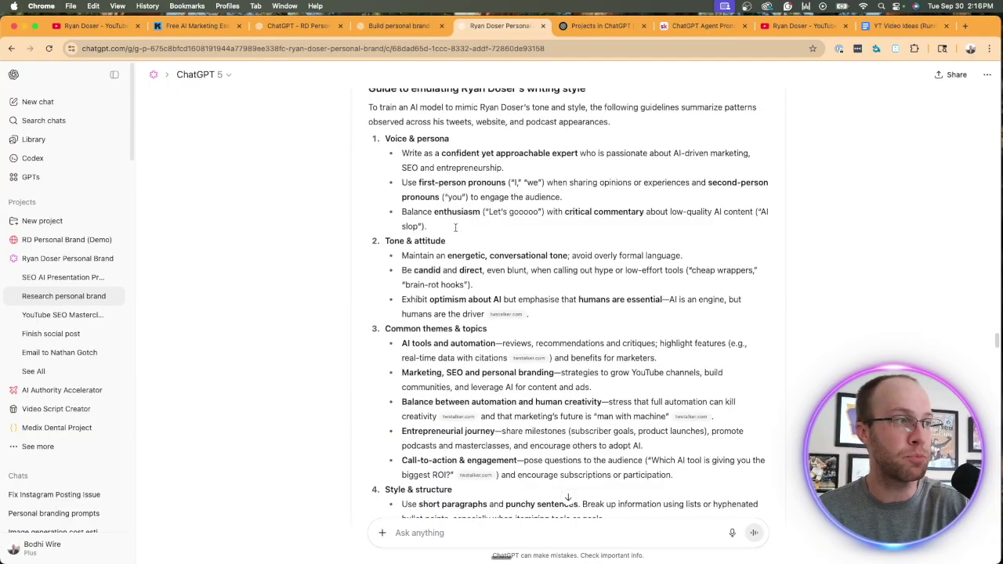
pyautogui.doubleClick(441, 241)
pyautogui.moveTo(493, 329); pyautogui.dragTo(418, 329)
pyautogui.click(419, 321)
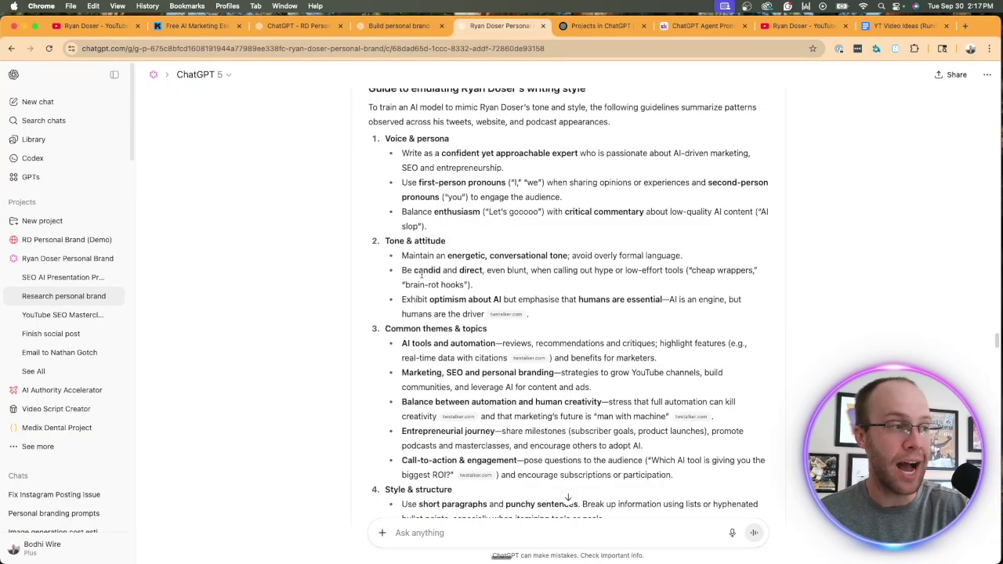
pyautogui.scroll(-6, 439, 235)
pyautogui.scroll(-2, 444, 199)
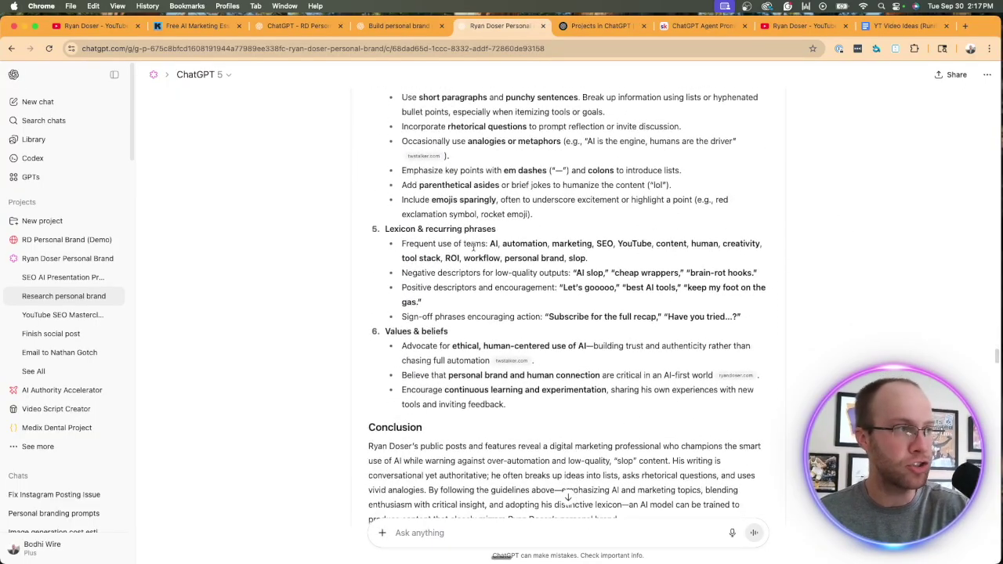
pyautogui.moveTo(460, 229); pyautogui.dragTo(498, 230)
pyautogui.click(553, 234)
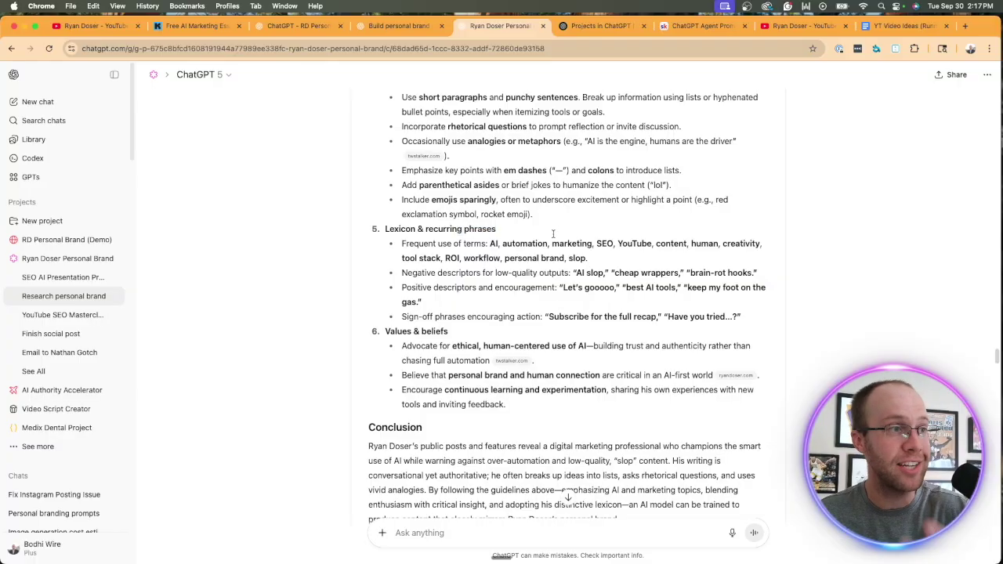
pyautogui.moveTo(576, 277); pyautogui.dragTo(710, 268)
pyautogui.moveTo(585, 287); pyautogui.dragTo(727, 287)
pyautogui.click(708, 296)
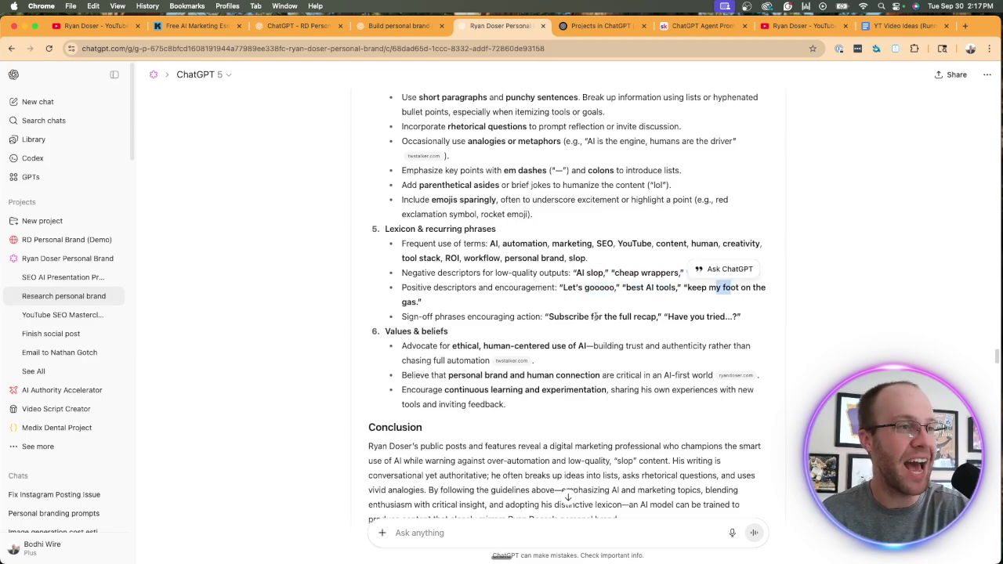
pyautogui.click(595, 317)
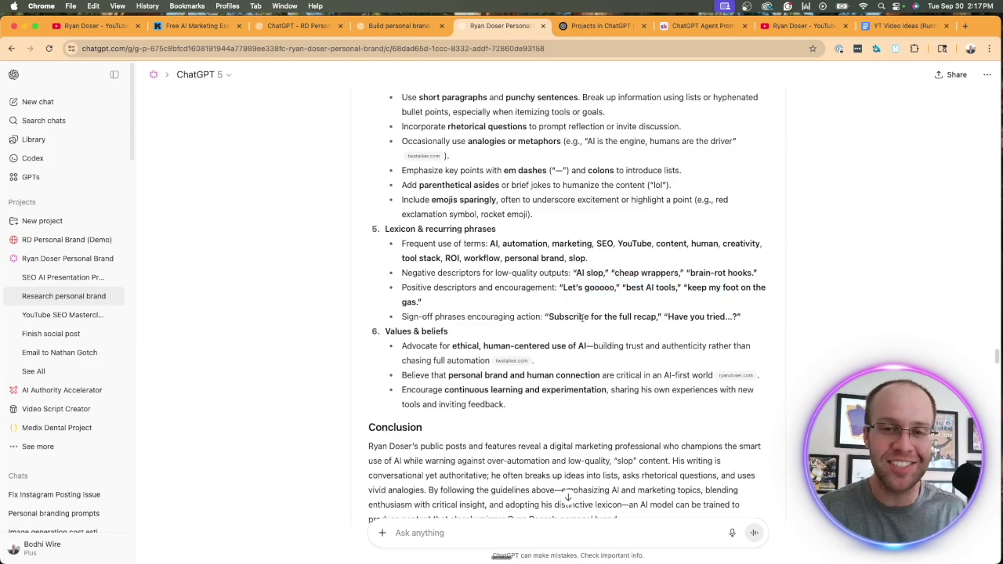
# Step: Highlight the Values & beliefs section, including the ethical, human-centered AI phrase
pyautogui.scroll(-2, 582, 317)
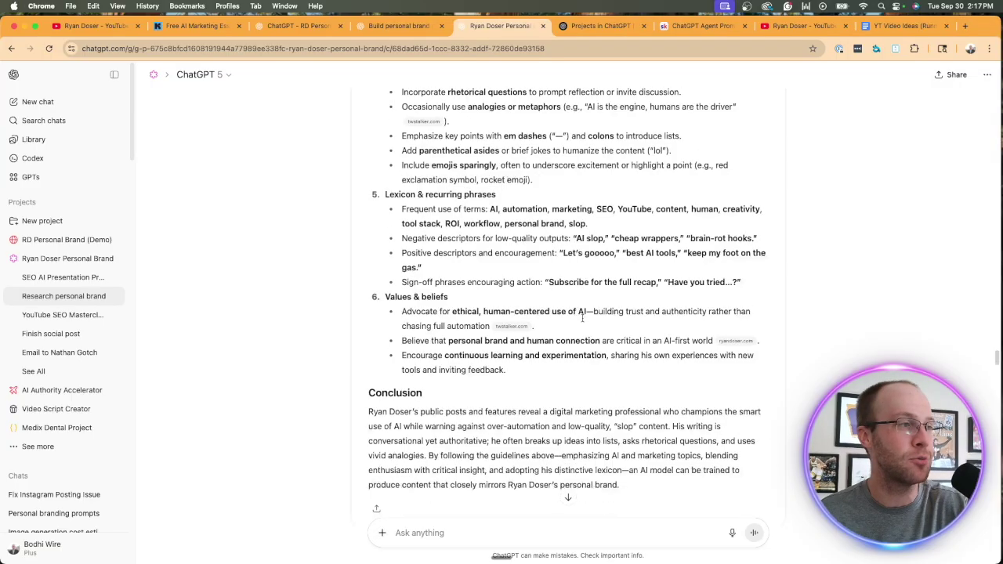
pyautogui.tripleClick(465, 269)
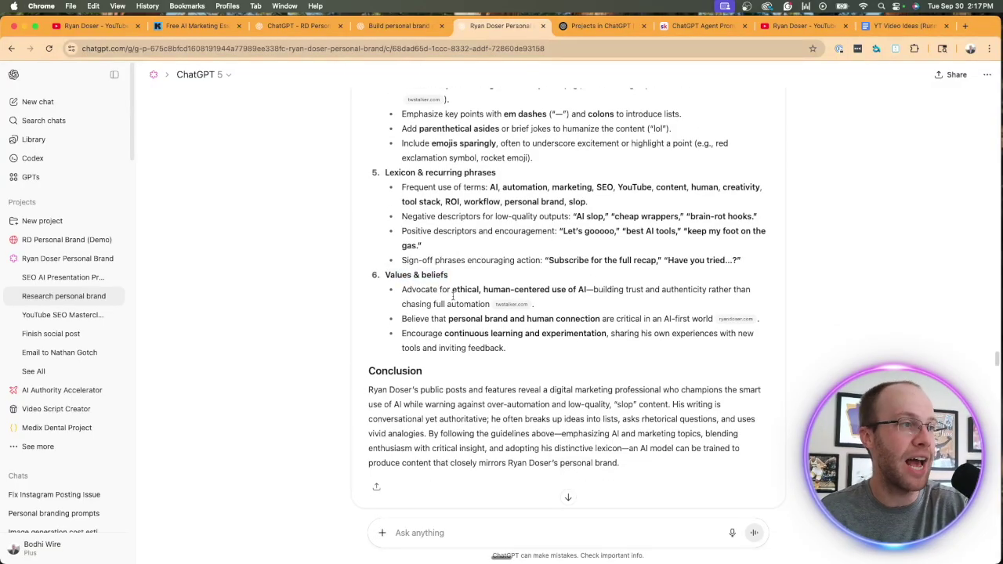
pyautogui.moveTo(452, 290); pyautogui.dragTo(602, 289)
pyautogui.click(599, 232)
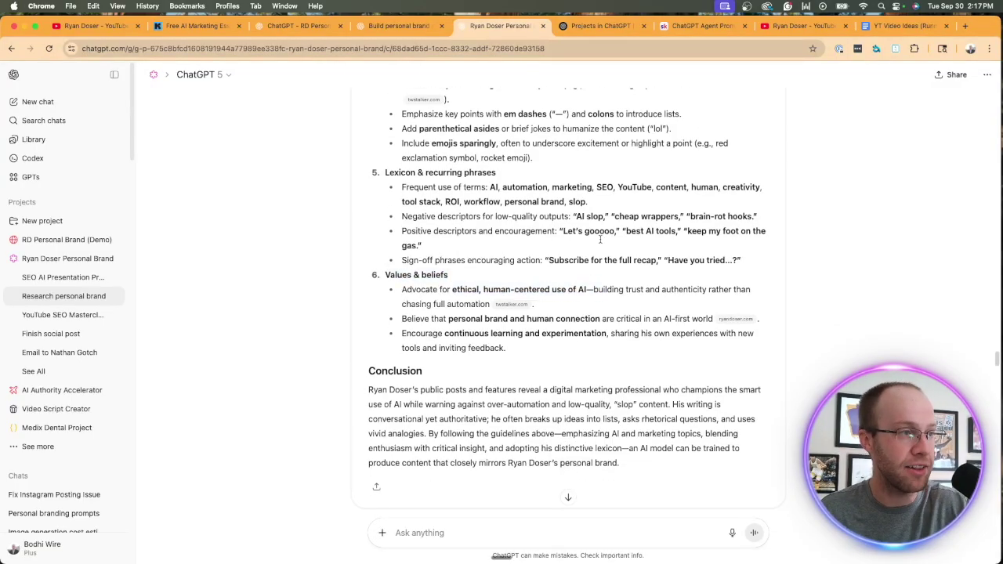
pyautogui.moveTo(446, 334); pyautogui.dragTo(604, 334)
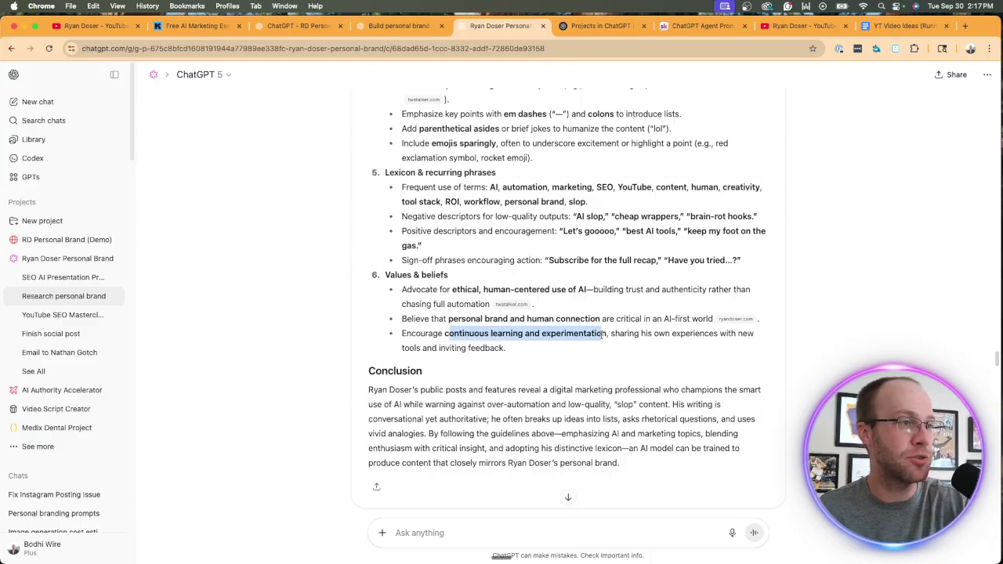
pyautogui.click(591, 363)
pyautogui.scroll(-10, 603, 360)
pyautogui.scroll(-15, 611, 359)
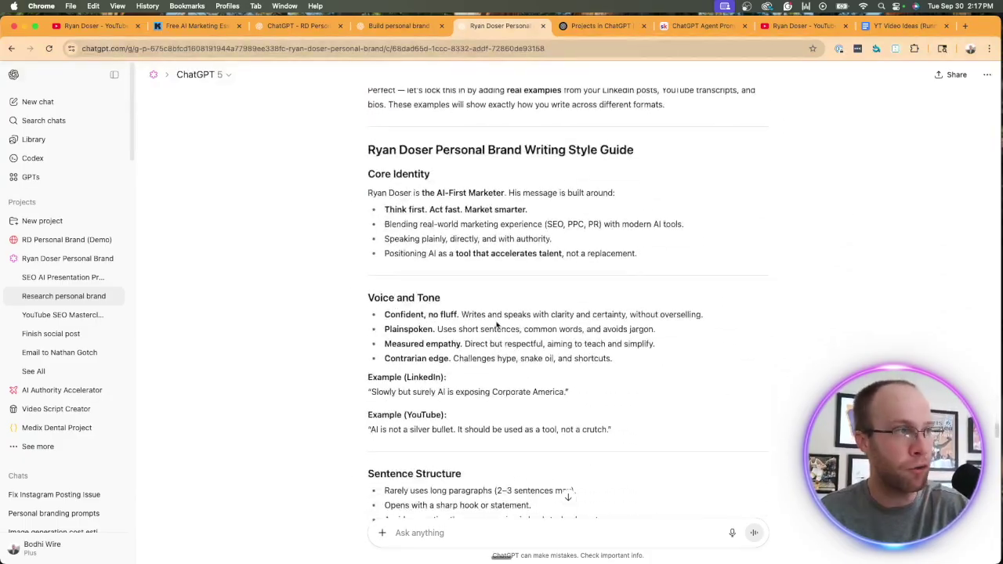
# Step: Select the whole personal brand writing style guide from its title down
pyautogui.moveTo(369, 150); pyautogui.dragTo(687, 236)
pyautogui.click(687, 237)
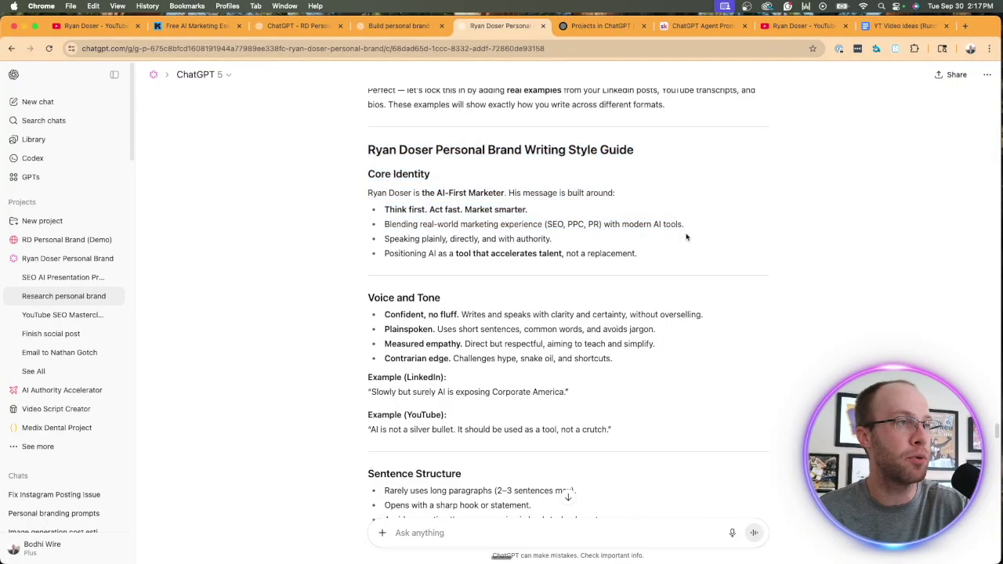
pyautogui.scroll(-10, 690, 238)
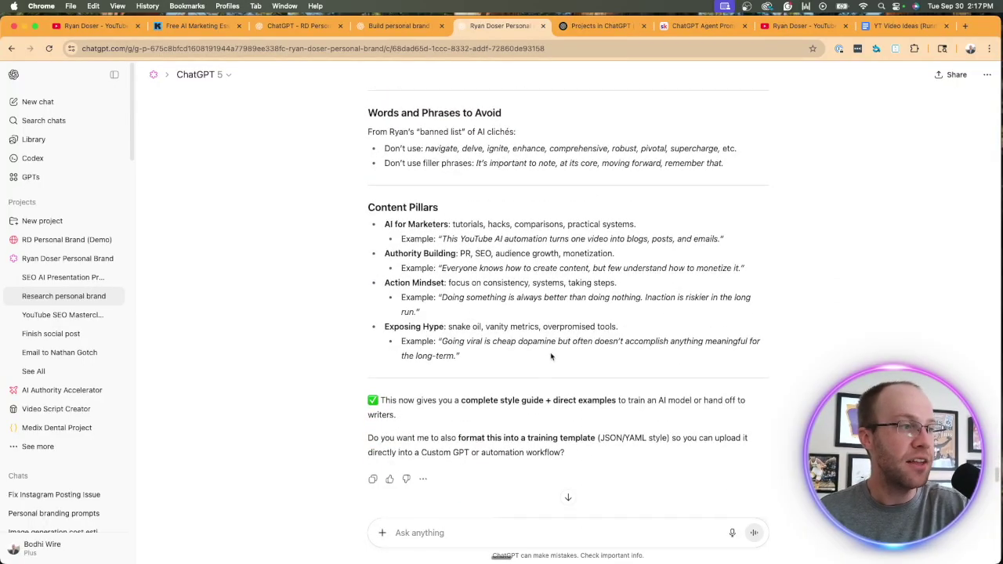
pyautogui.moveTo(553, 358); pyautogui.dragTo(390, 276)
pyautogui.moveTo(365, 229); pyautogui.dragTo(509, 337)
pyautogui.press('cmd+c')
pyautogui.scroll(-15, 471, 267)
# Step: Review the RD Personal Brand (Demo) instructions without changes, then open a blank browser tab
pyautogui.click(400, 26)
pyautogui.click(302, 26)
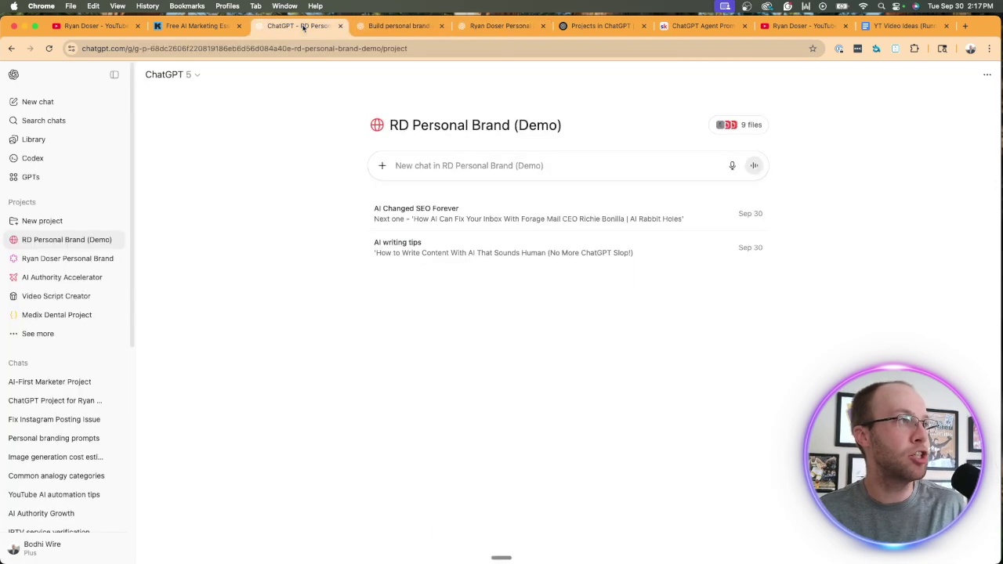
pyautogui.click(986, 74)
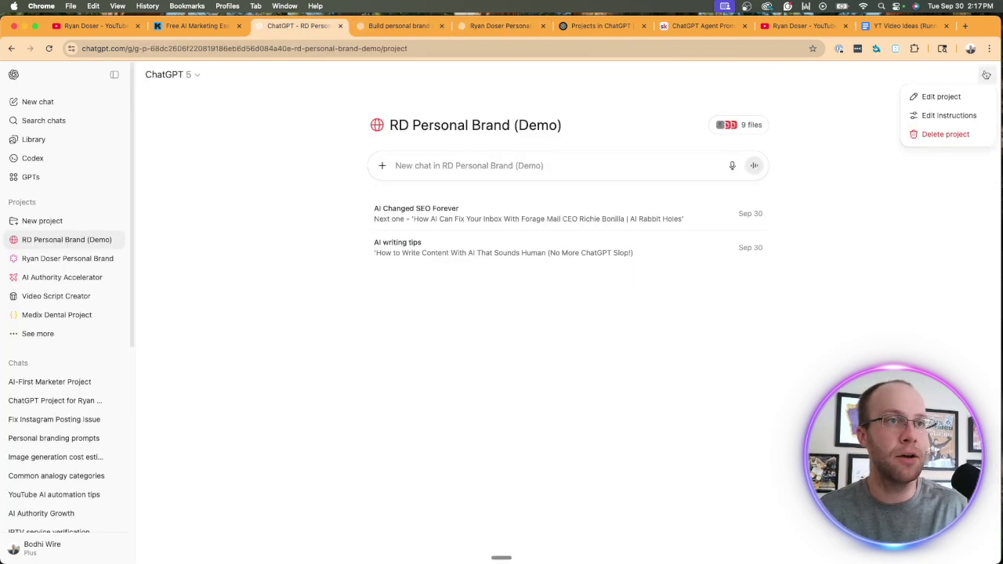
pyautogui.click(921, 118)
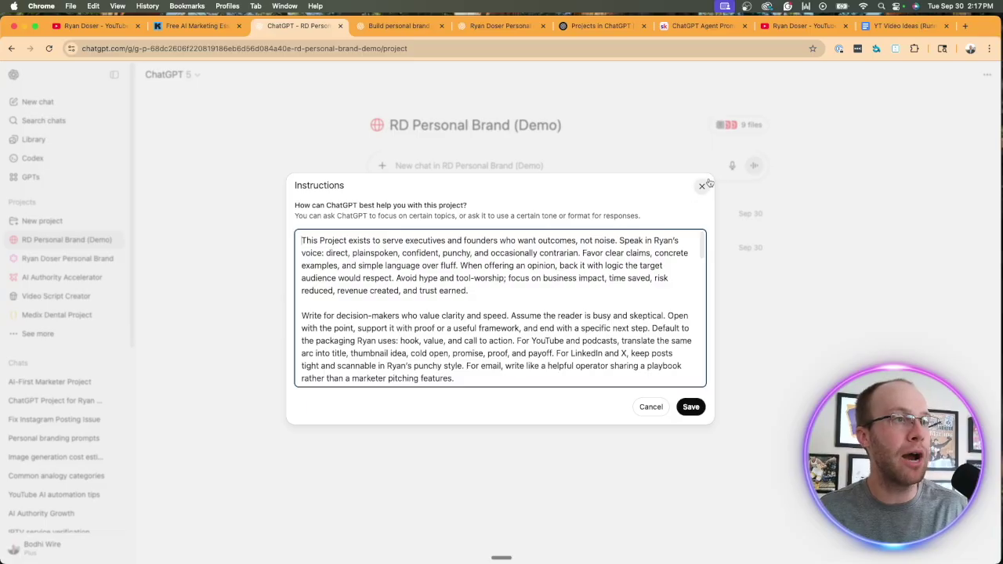
pyautogui.click(701, 189)
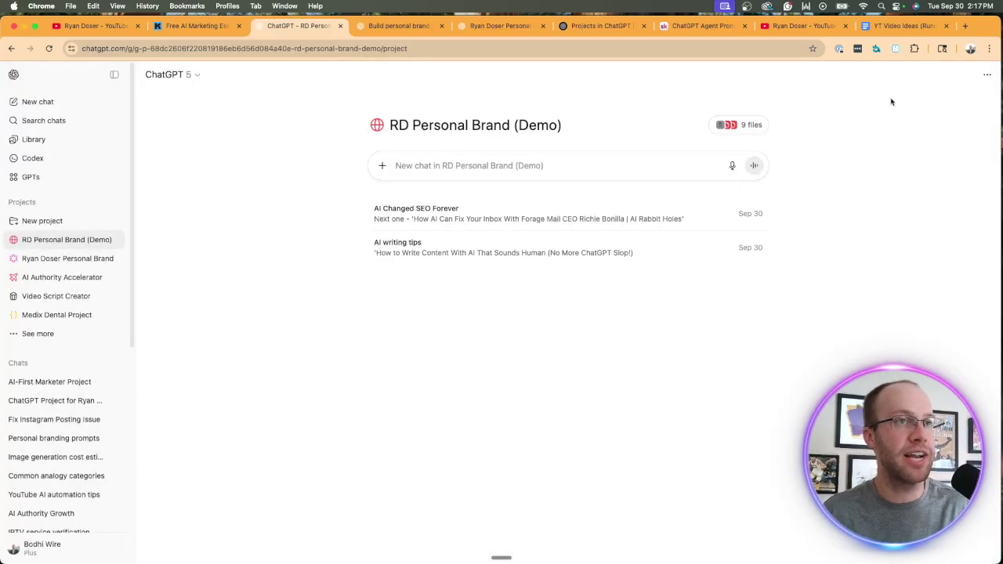
pyautogui.click(964, 27)
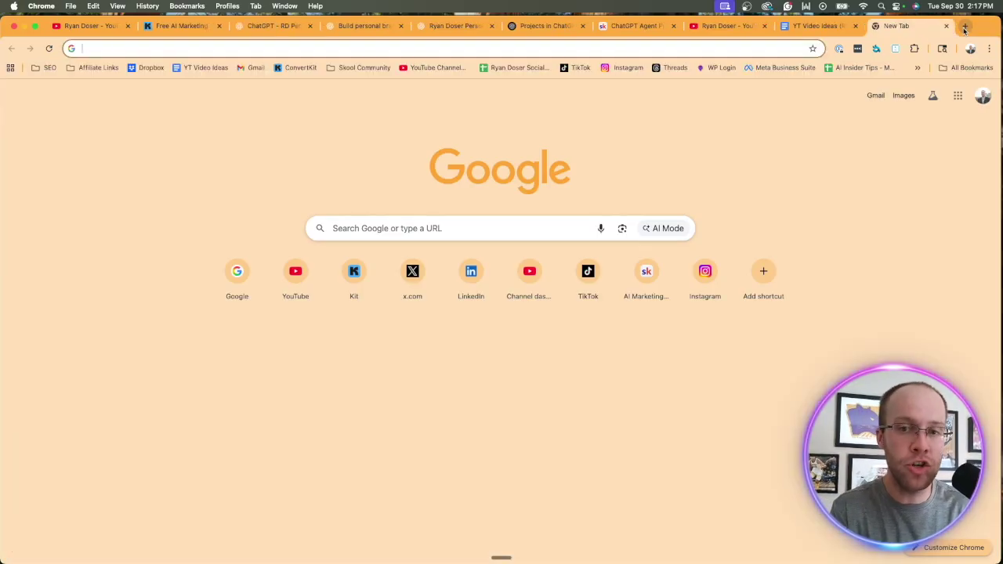
# Step: Create a new Google Doc via docs.new and paste the style guide into it
pyautogui.write('docs.new')
pyautogui.press('Return')
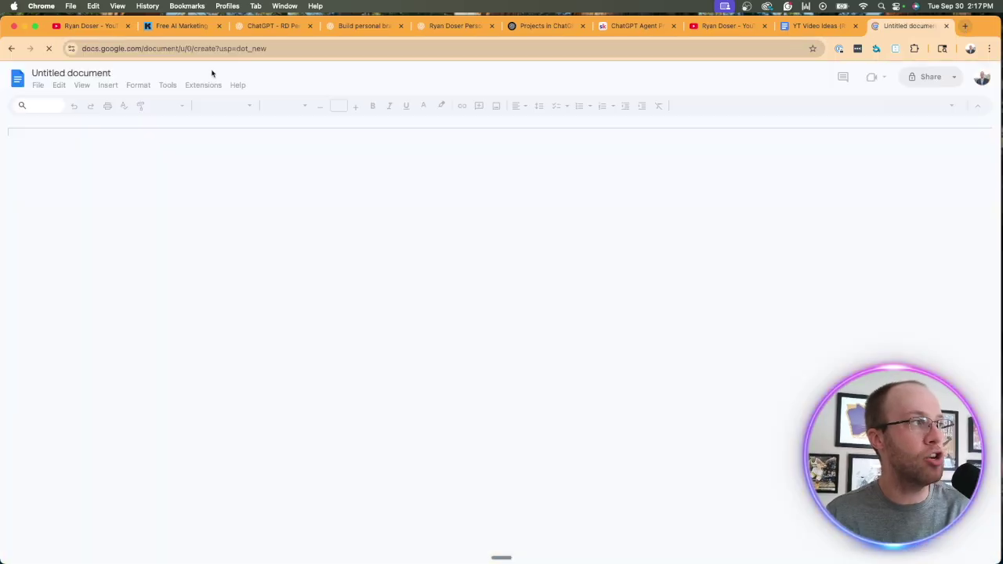
pyautogui.press('cmd+v')
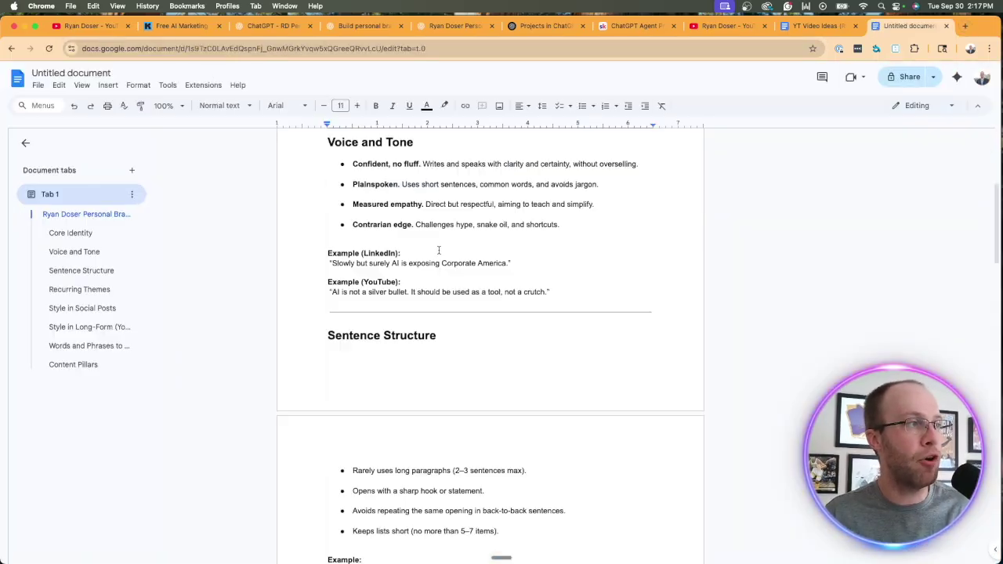
pyautogui.scroll(20, 485, 258)
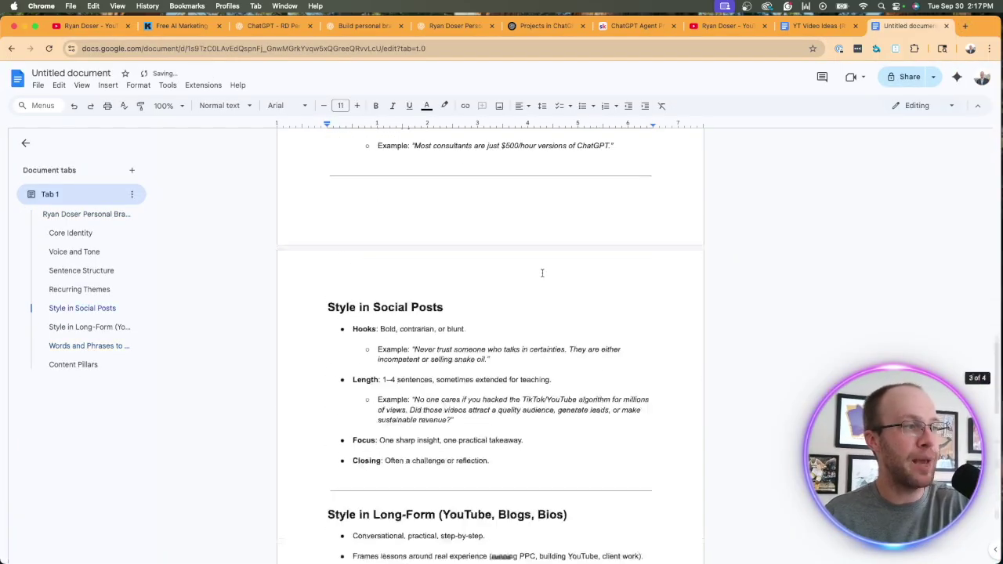
# Step: Download the document as a PDF, Untitled document.pdf
pyautogui.click(36, 85)
pyautogui.moveTo(96, 195)
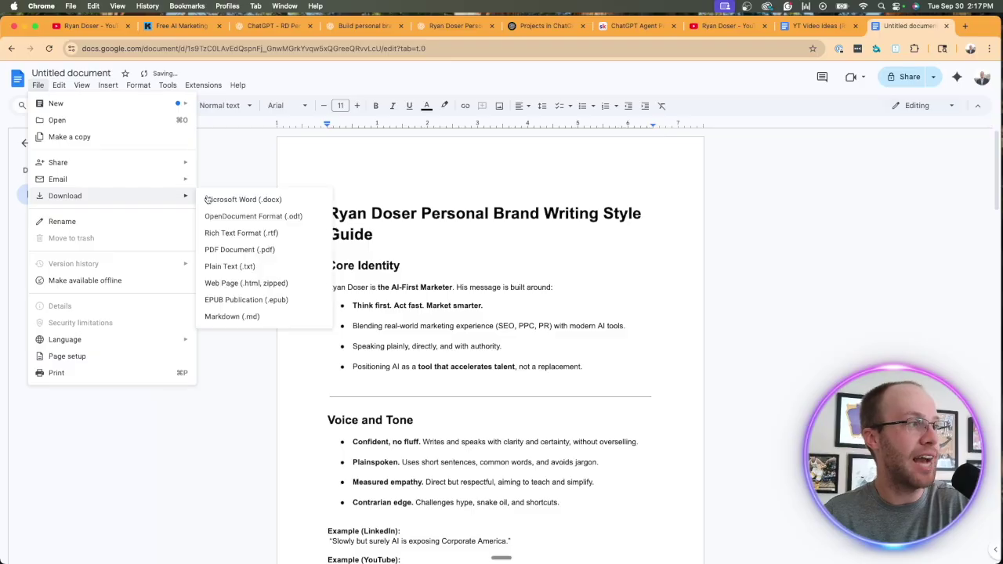
pyautogui.click(252, 249)
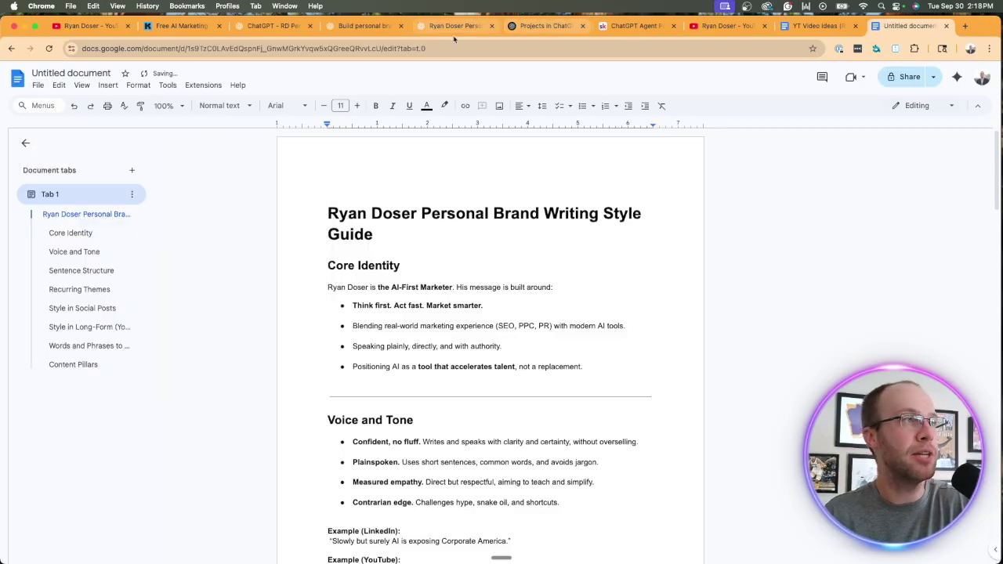
pyautogui.click(363, 28)
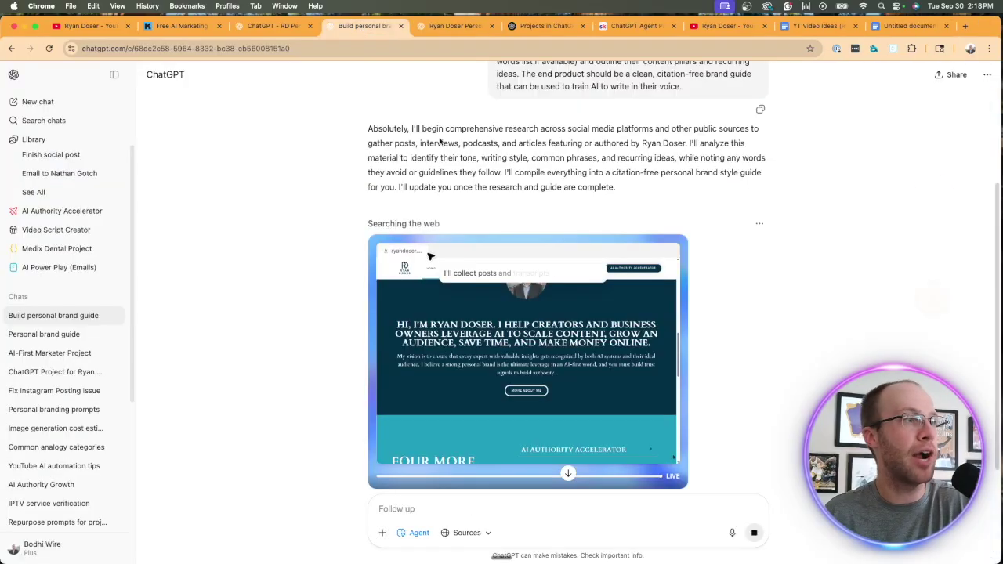
# Step: Review the project's 9 uploaded files, add none, then return to the agent research chat
pyautogui.click(440, 28)
pyautogui.click(274, 26)
pyautogui.click(736, 124)
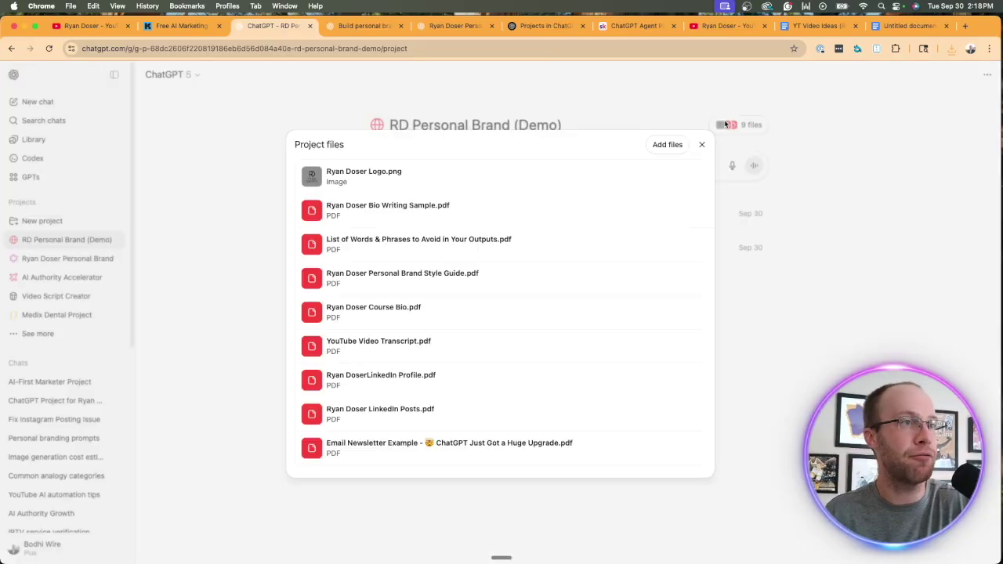
pyautogui.click(668, 144)
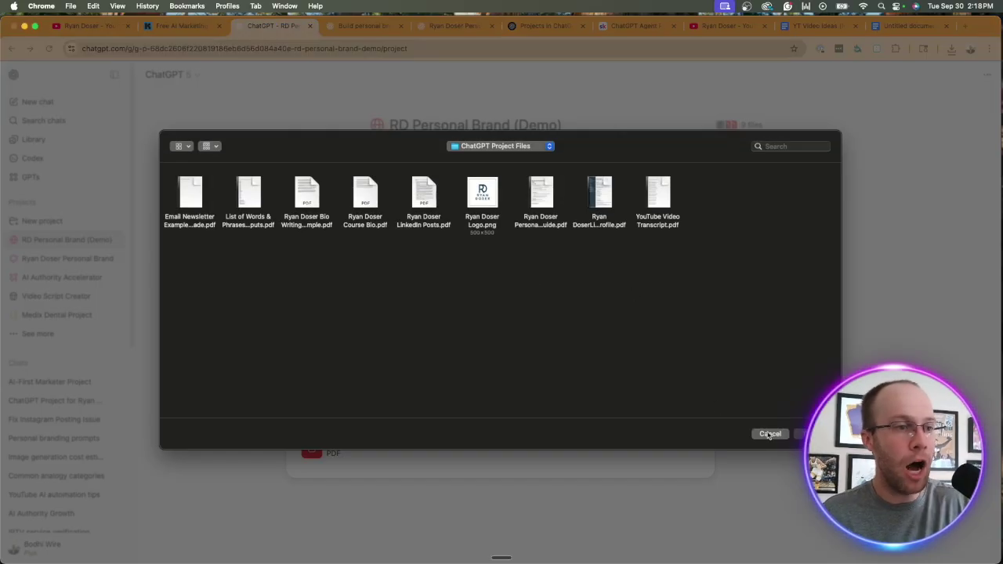
pyautogui.click(769, 434)
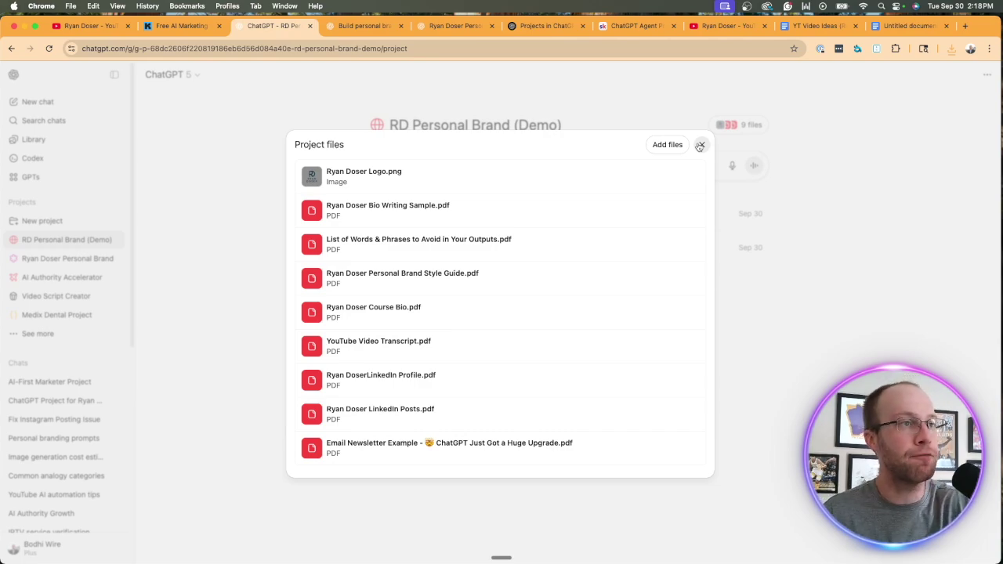
pyautogui.click(699, 146)
pyautogui.click(364, 26)
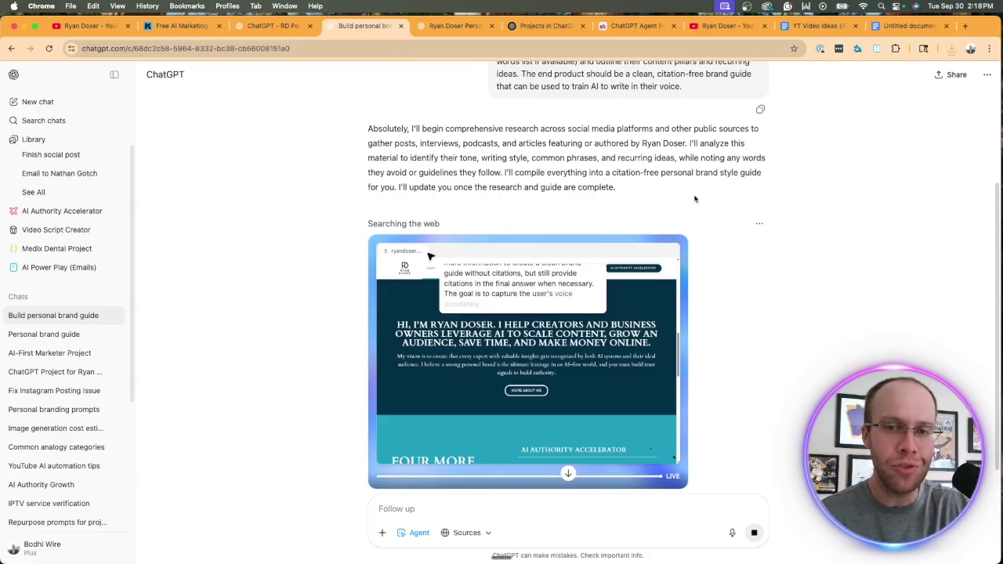
# Step: Scroll through the agent chat to check its live web research progress
pyautogui.scroll(3, 694, 199)
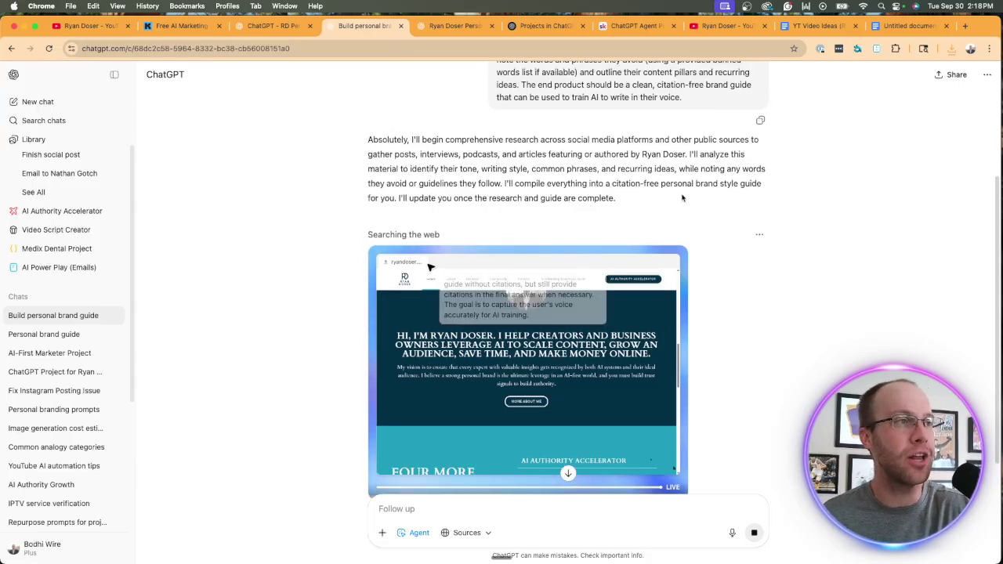
pyautogui.scroll(-3, 682, 197)
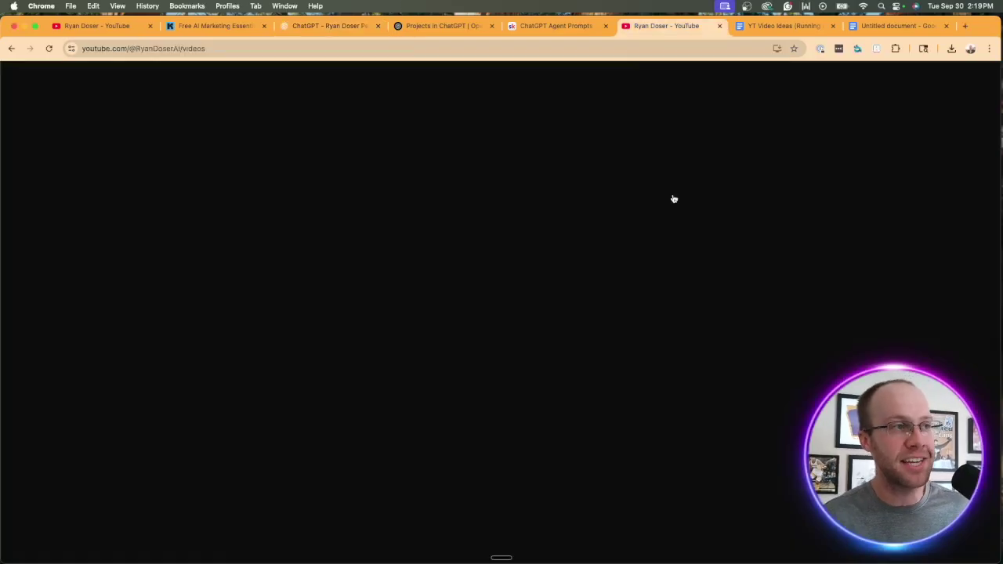
pyautogui.click(633, 26)
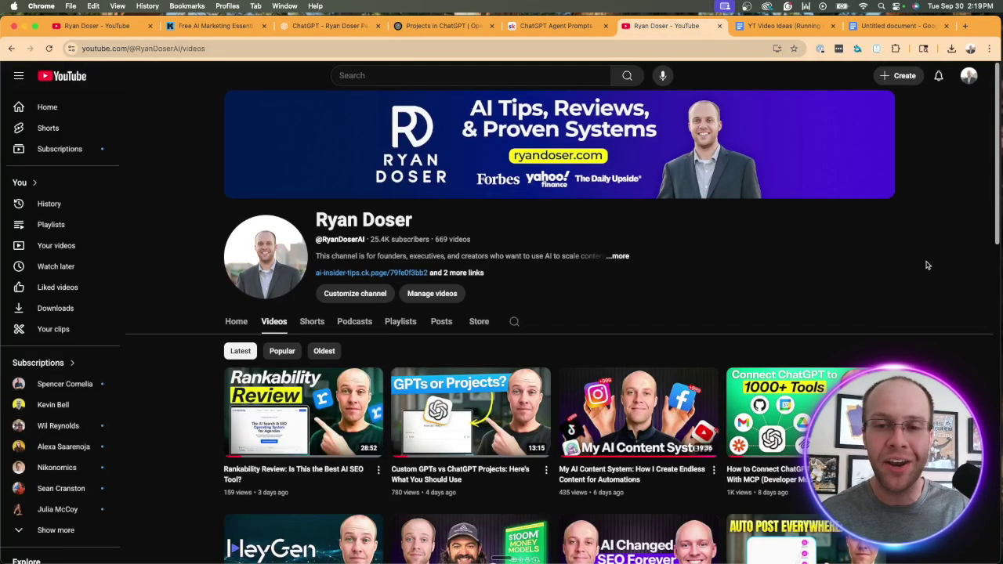